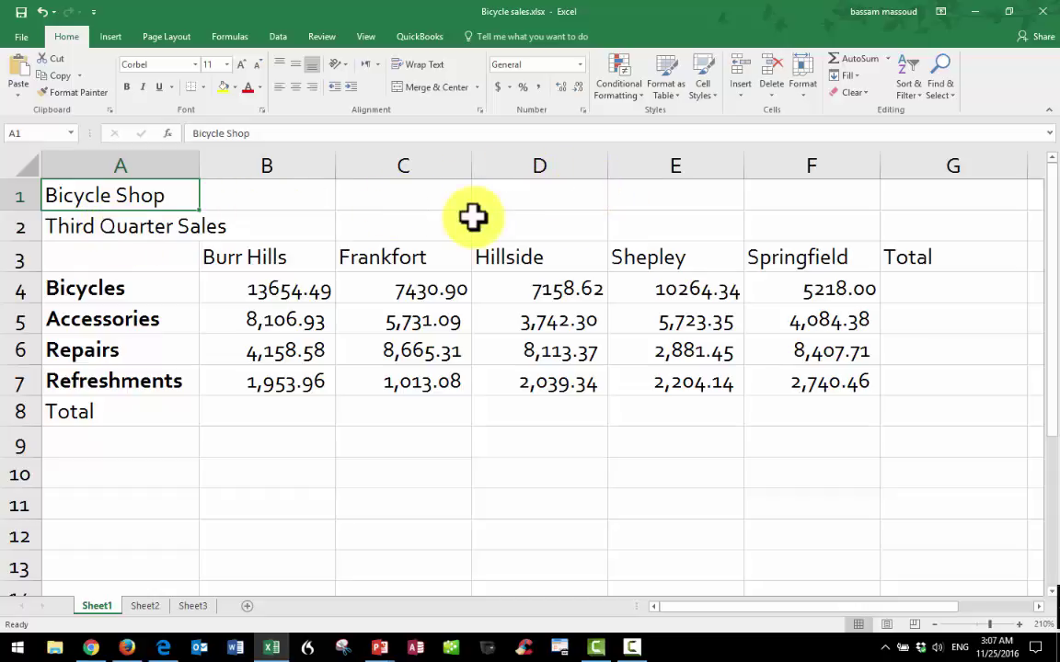
# Merge and centre the Bicycle Shop title across A1:G1 and give it the Title cell style.
pyautogui.click(458, 190)
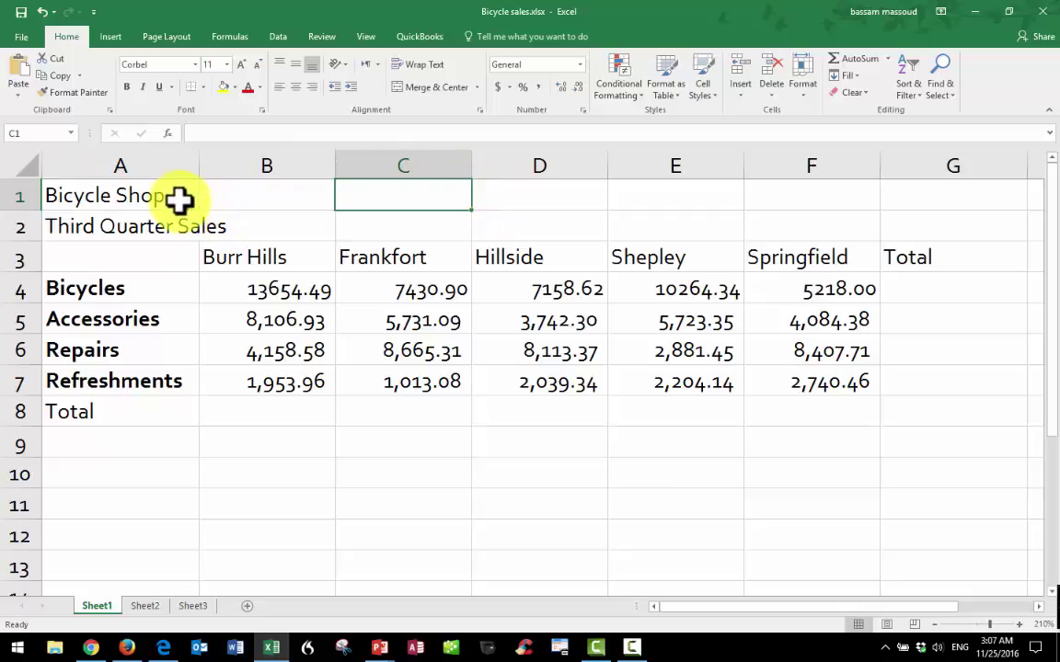
pyautogui.moveTo(149, 197); pyautogui.dragTo(897, 191)
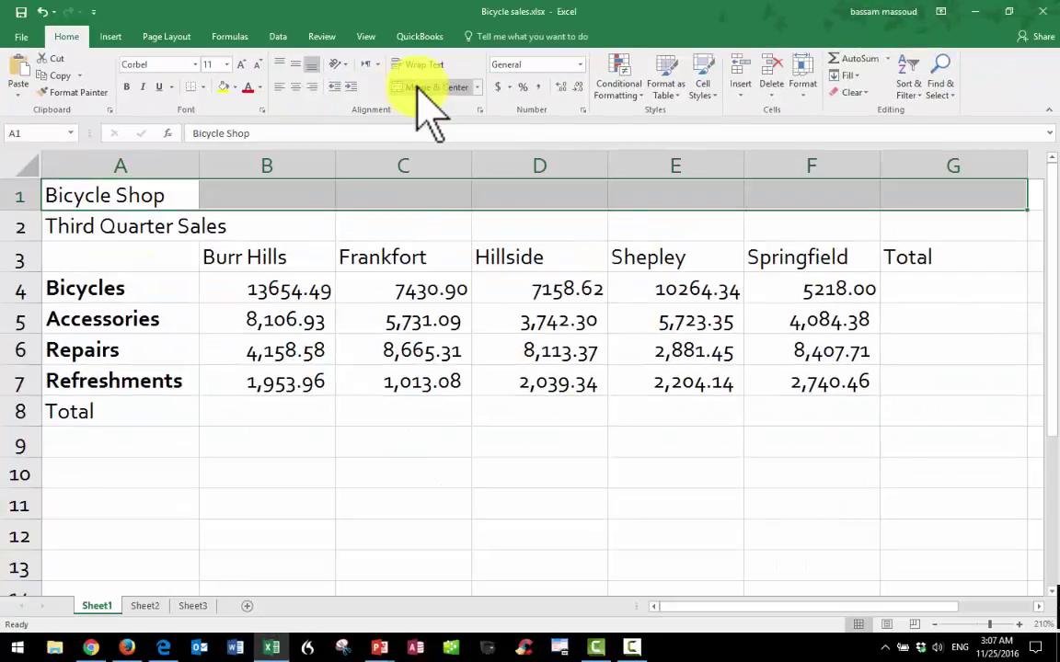
pyautogui.click(418, 87)
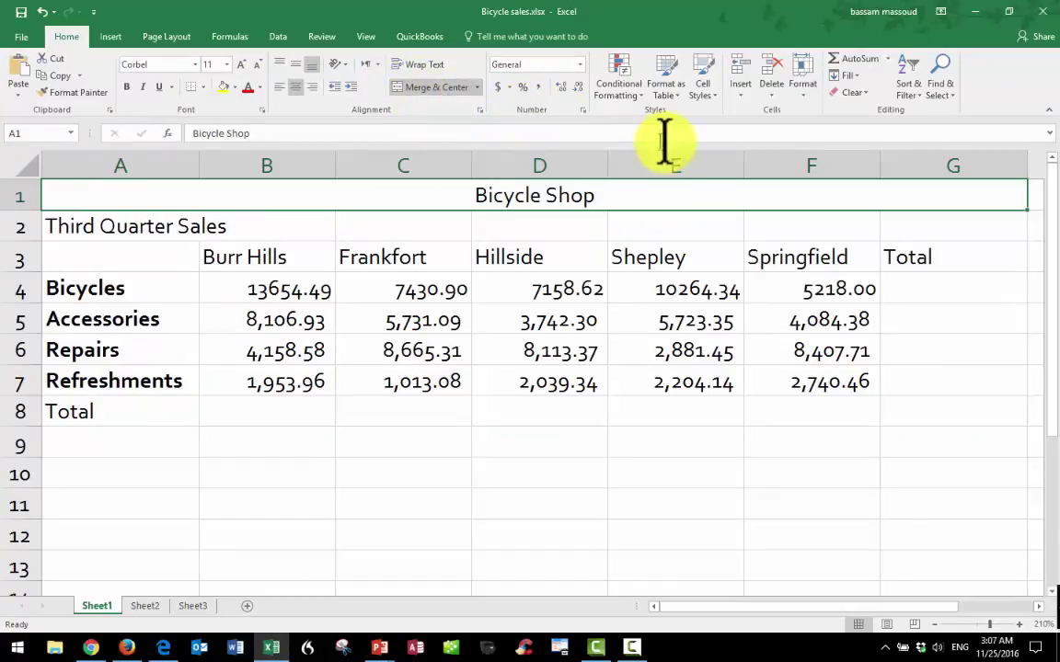
pyautogui.click(707, 92)
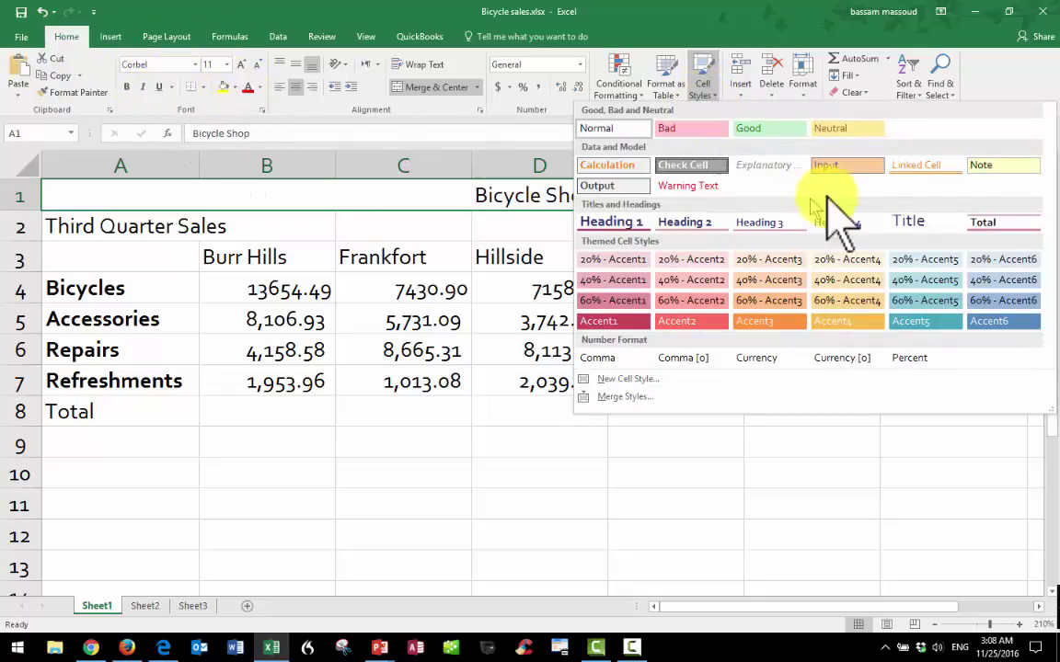
pyautogui.click(909, 228)
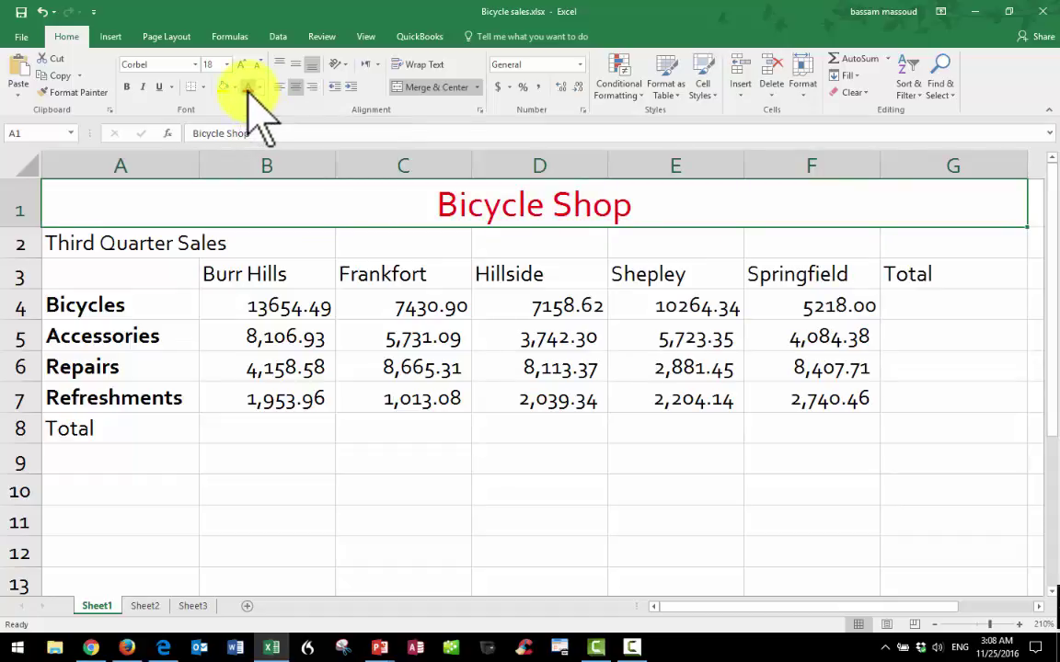
# Merge and centre Third Quarter Sales across A2:G2, make it bold and fill it yellow.
pyautogui.click(149, 235)
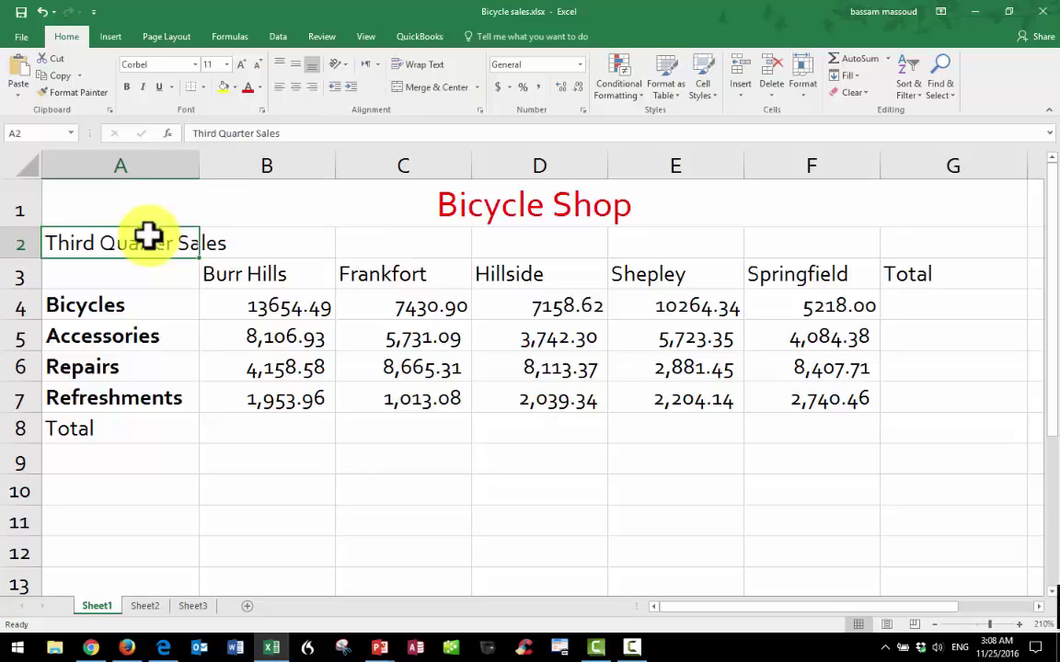
pyautogui.moveTo(149, 236); pyautogui.dragTo(920, 238)
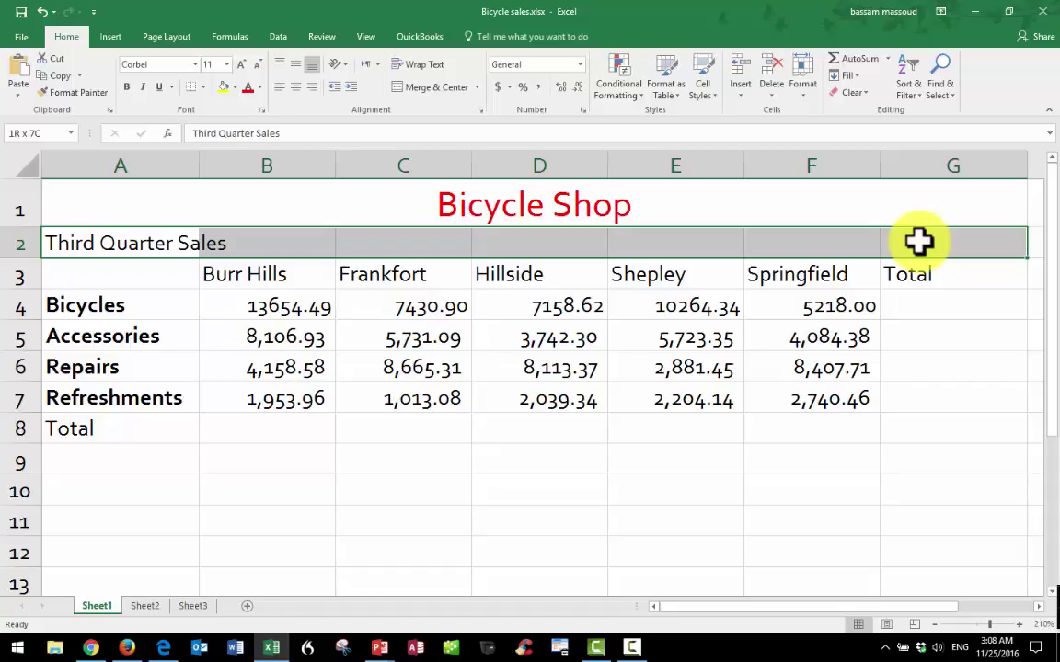
pyautogui.moveTo(917, 241); pyautogui.dragTo(941, 242)
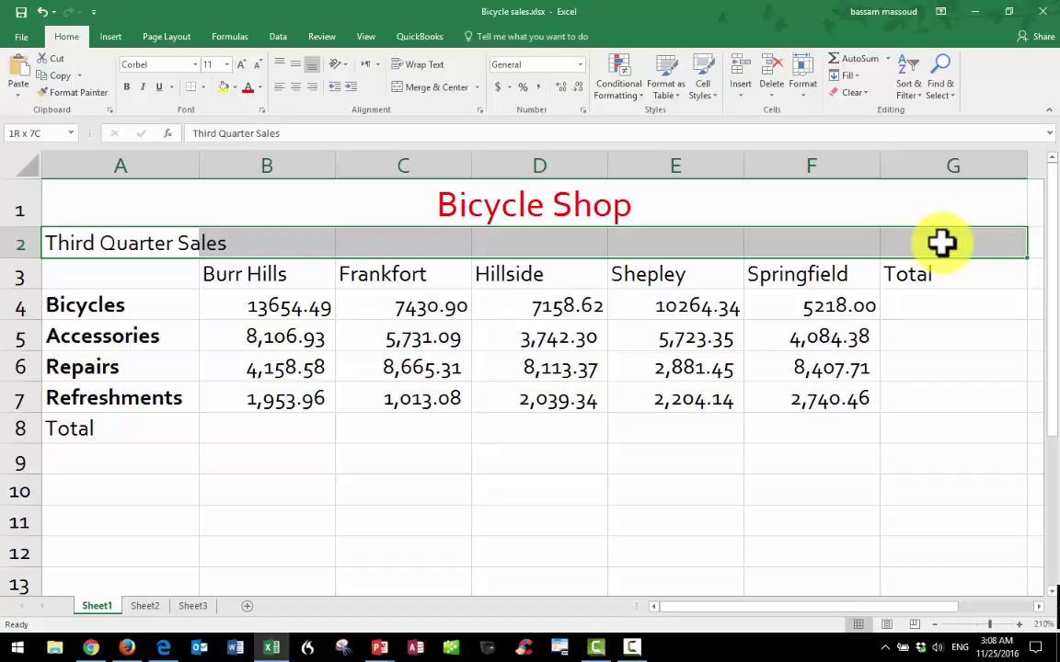
pyautogui.click(941, 242)
pyautogui.moveTo(942, 242); pyautogui.dragTo(152, 236)
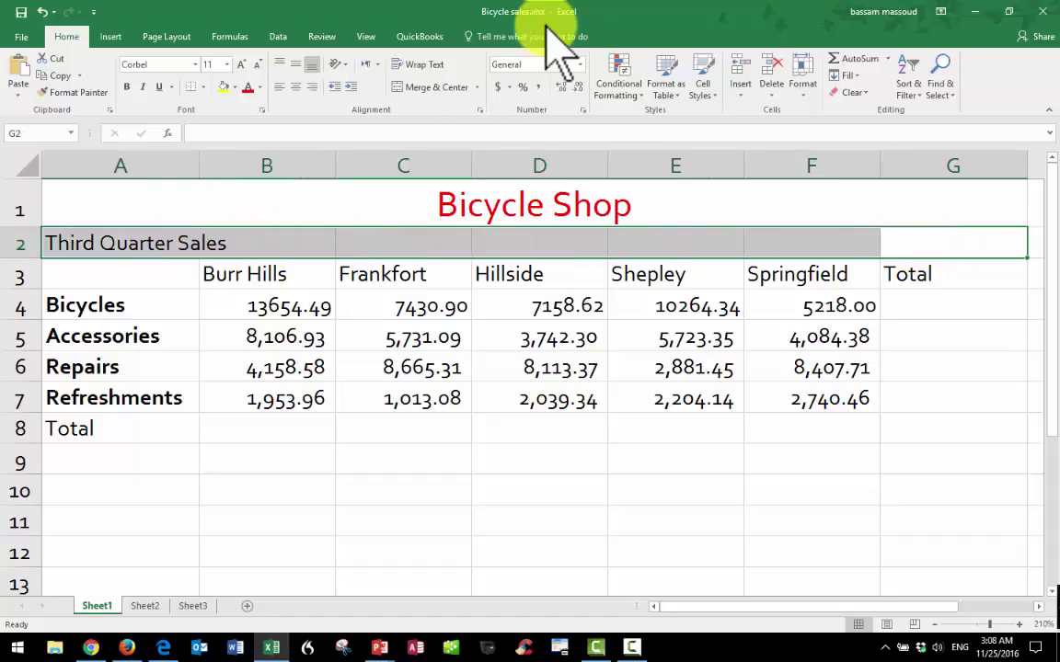
pyautogui.click(432, 88)
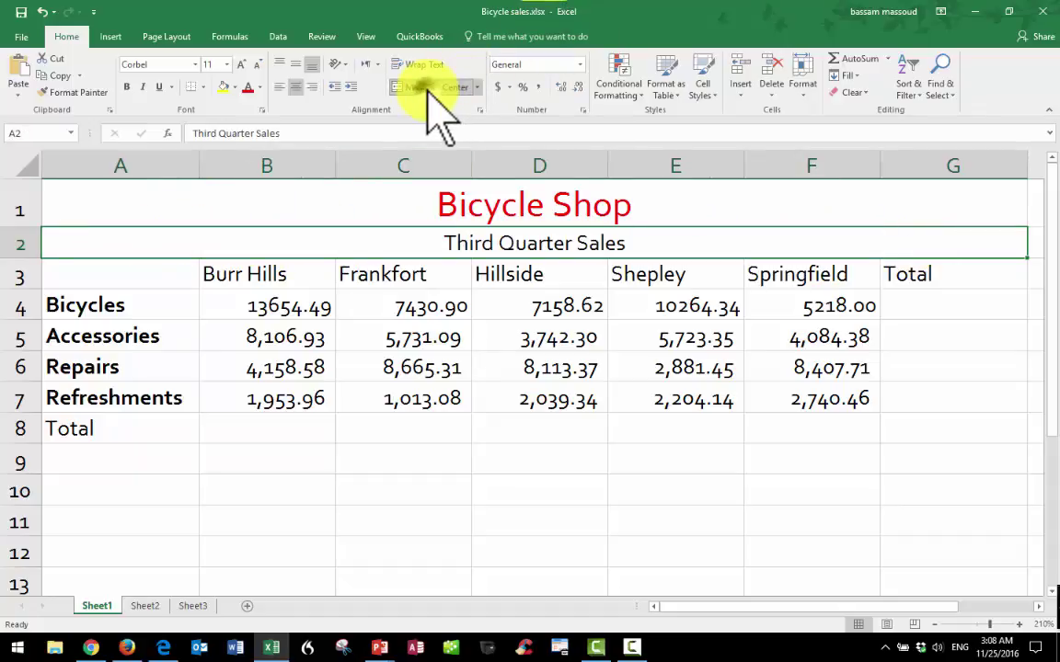
pyautogui.click(127, 87)
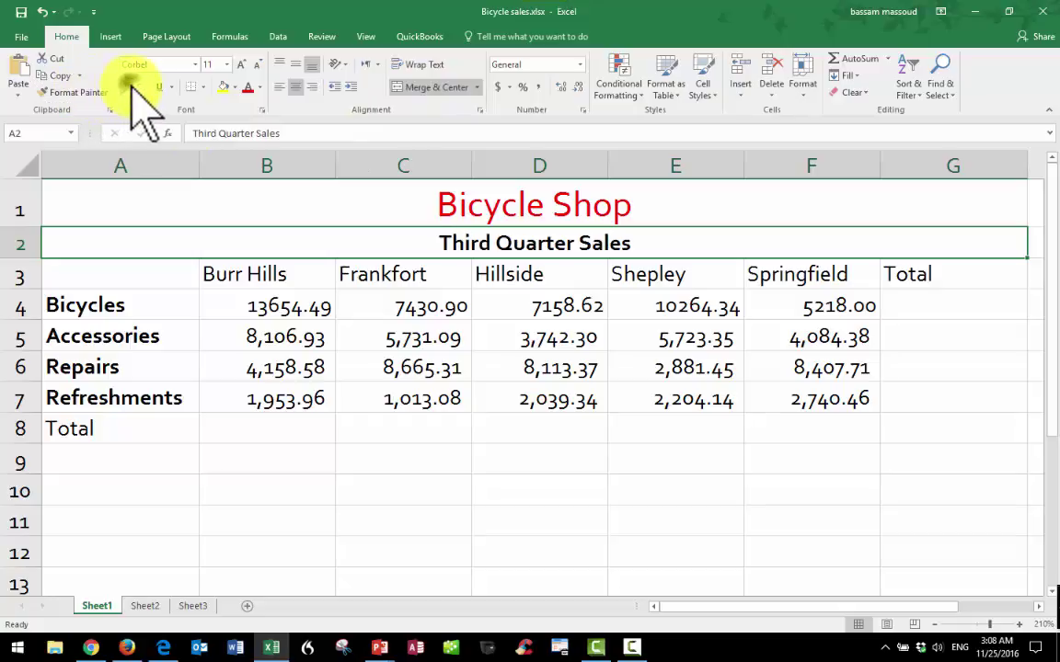
pyautogui.click(223, 89)
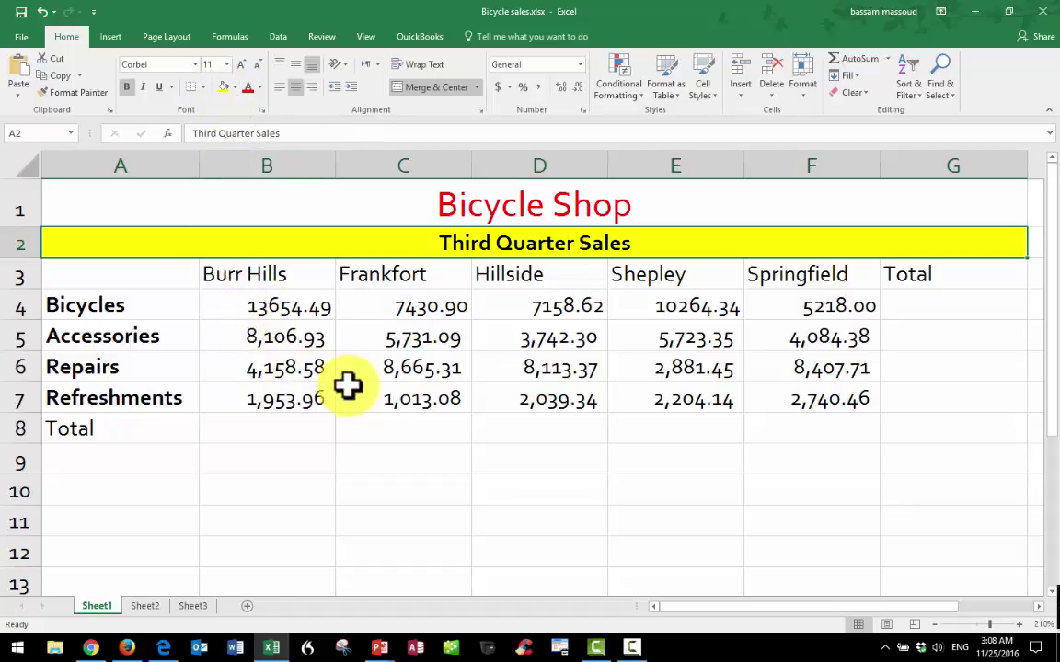
# Apply the Heading 3 cell style to the region headings in A3:G3.
pyautogui.click(130, 272)
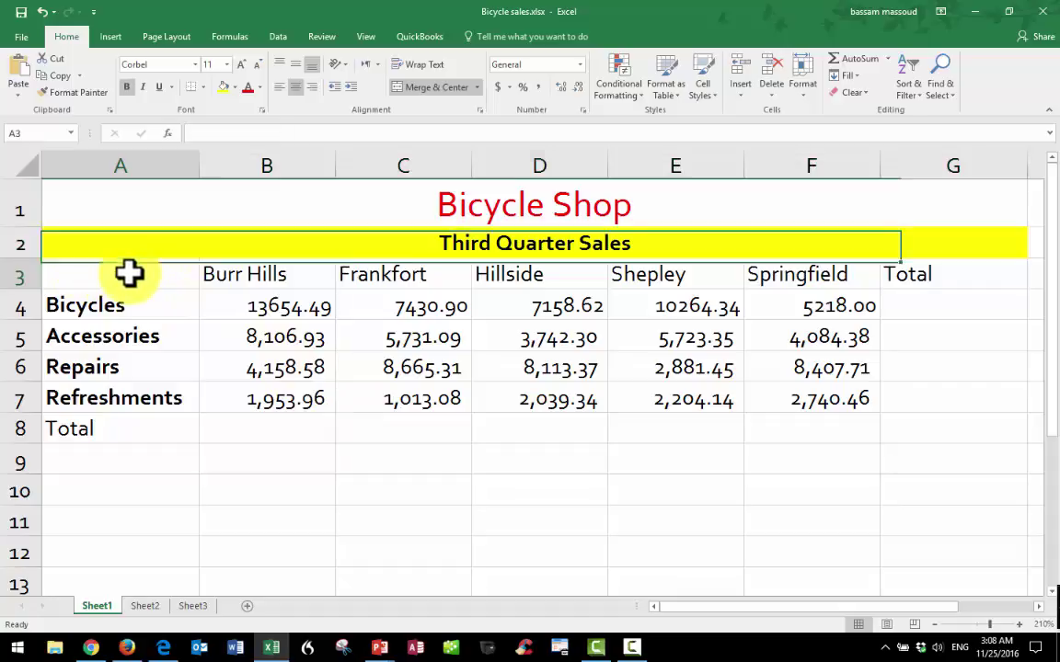
pyautogui.moveTo(303, 268); pyautogui.dragTo(968, 286)
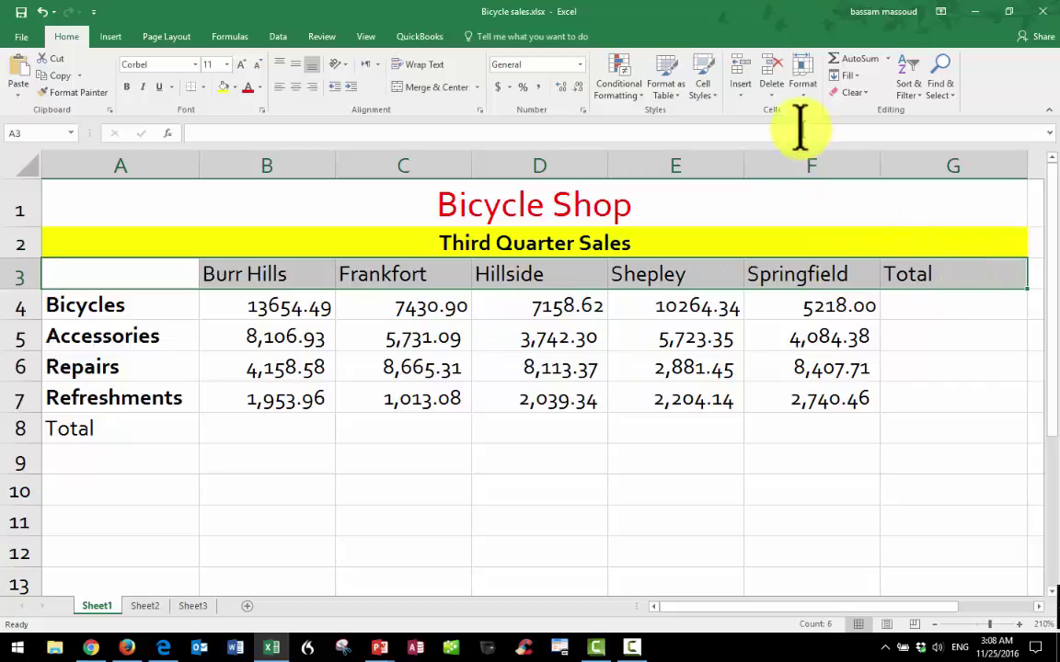
pyautogui.click(704, 89)
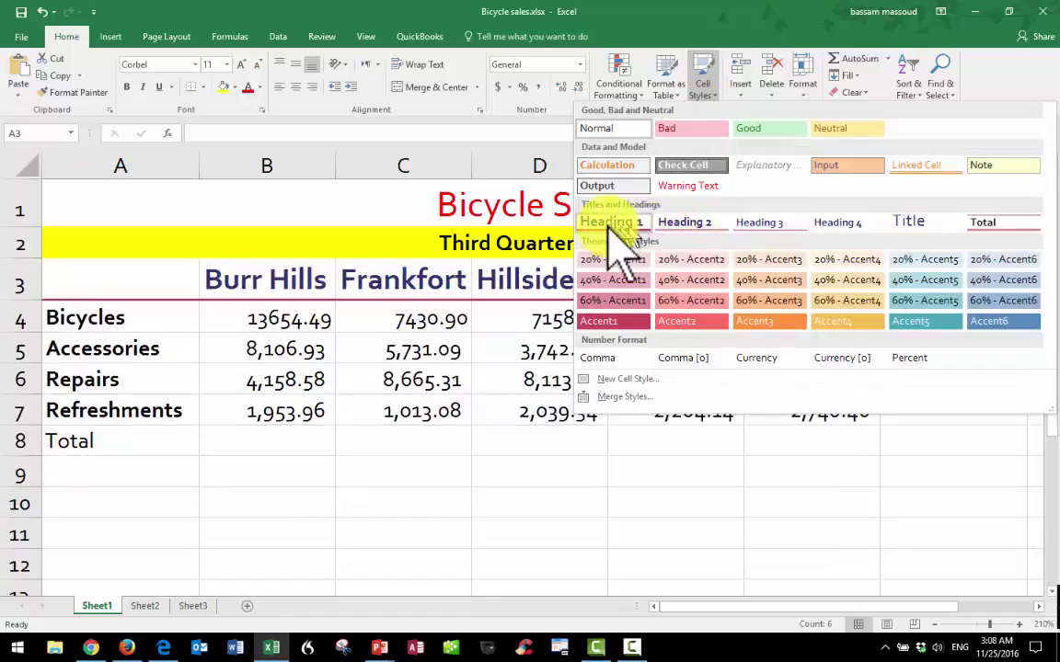
pyautogui.click(759, 221)
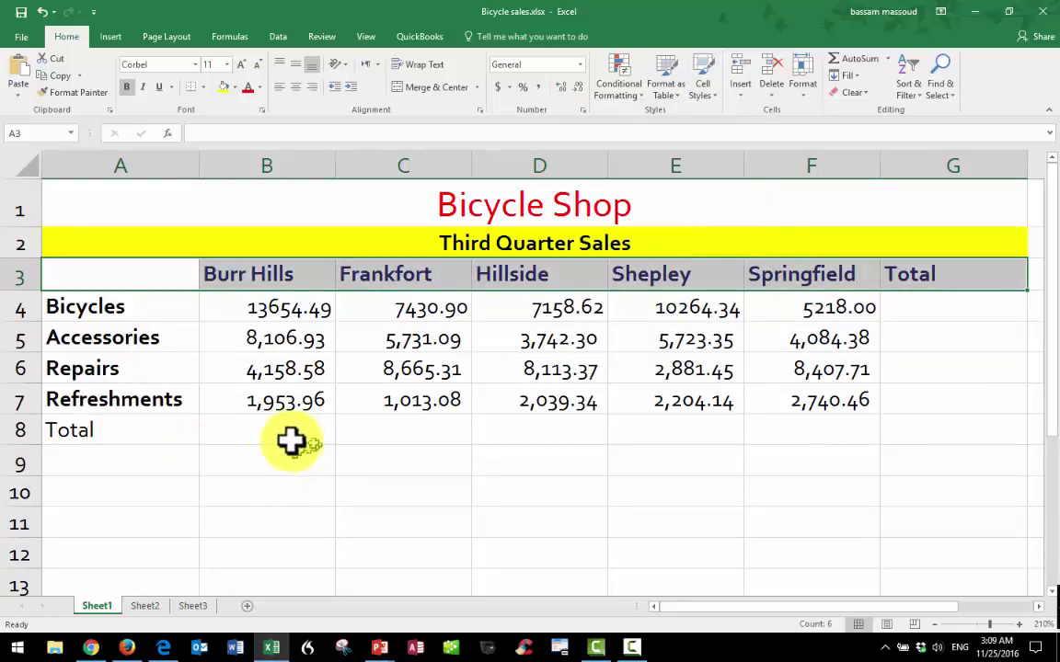
pyautogui.click(65, 442)
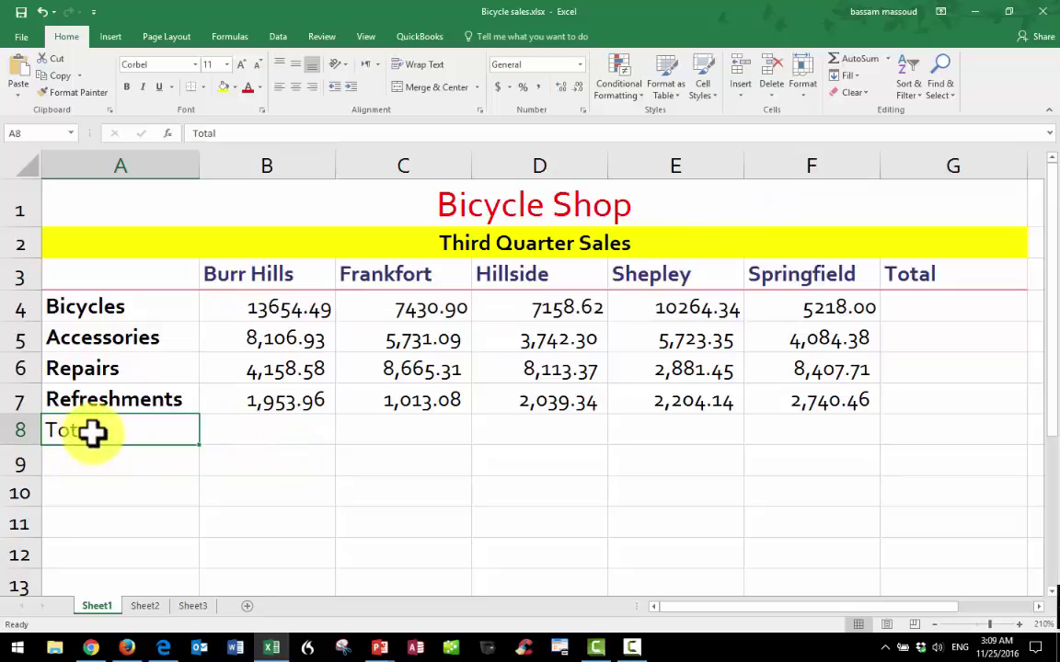
# Apply the Total cell style to the Total row across A8:G8.
pyautogui.moveTo(95, 430); pyautogui.dragTo(912, 426)
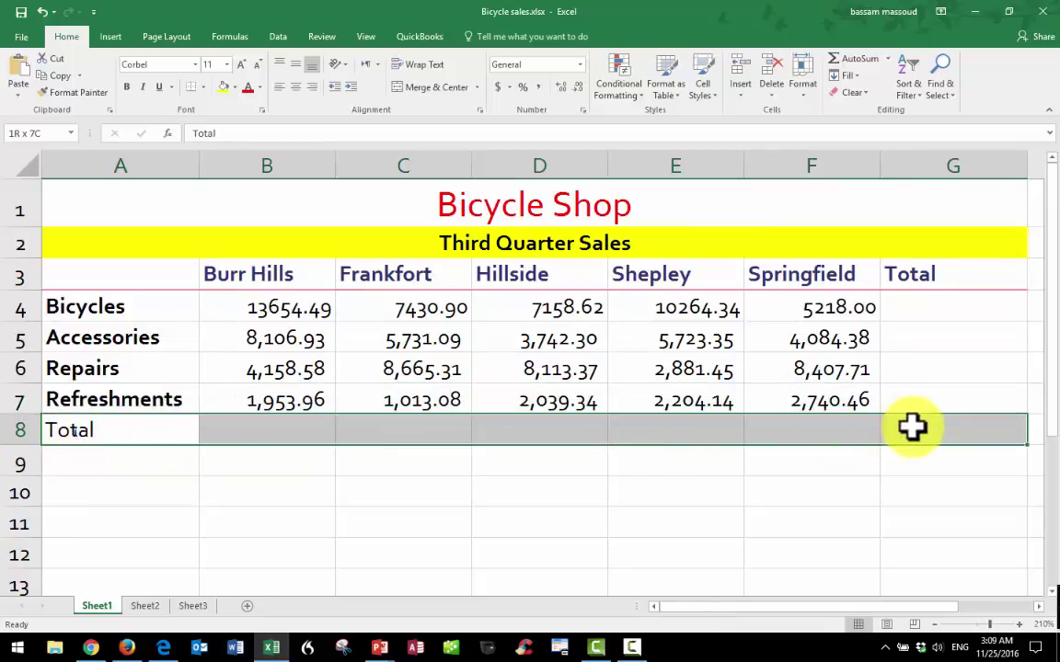
pyautogui.click(705, 88)
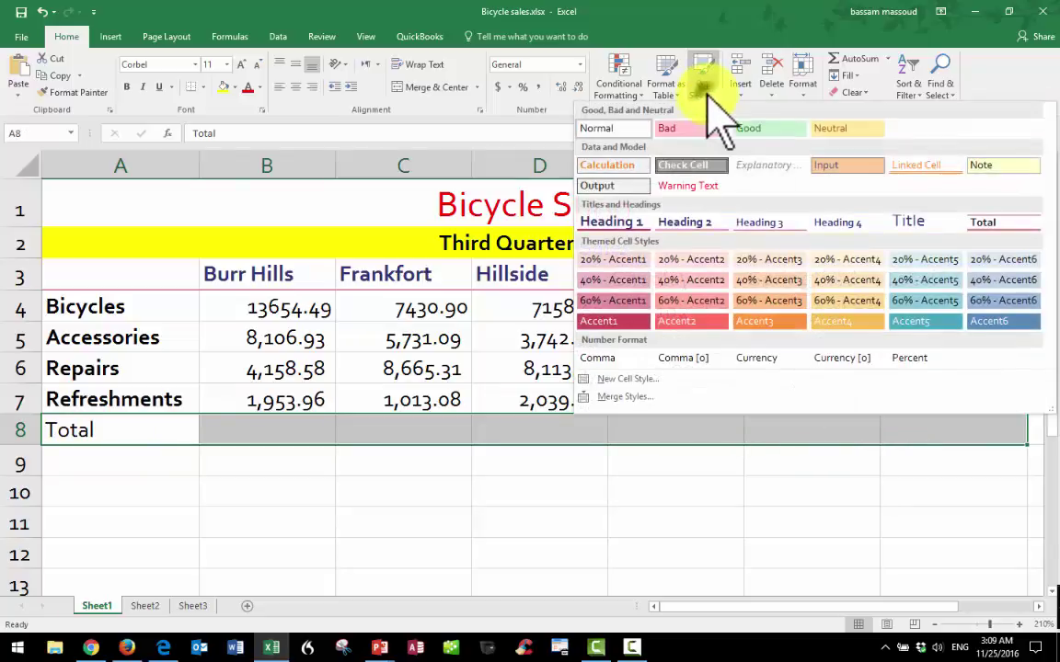
pyautogui.click(991, 223)
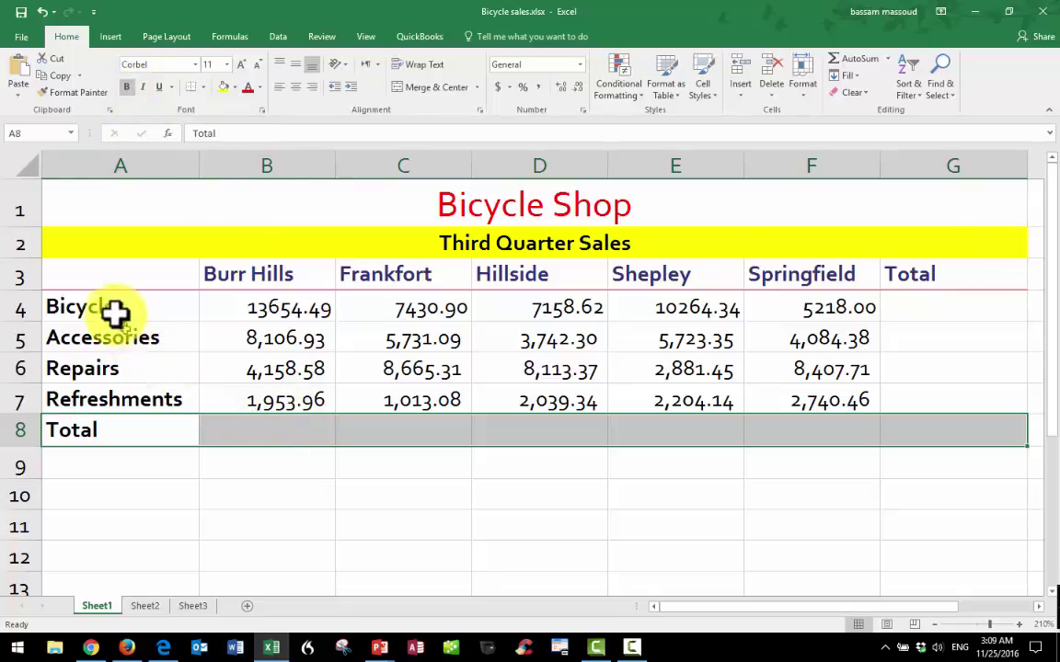
pyautogui.click(112, 365)
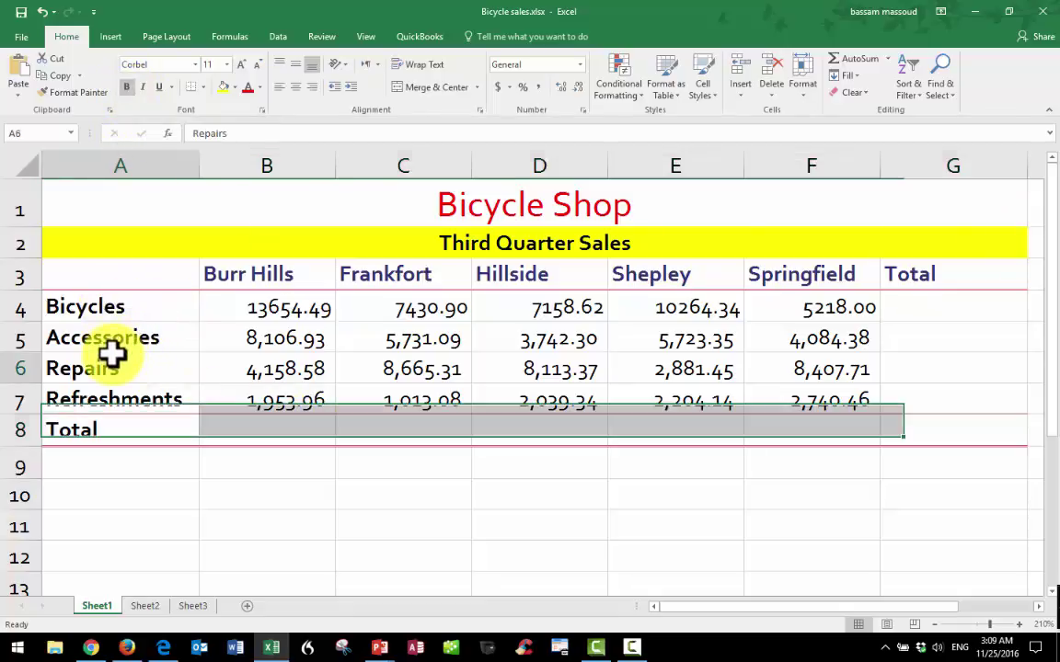
pyautogui.click(113, 390)
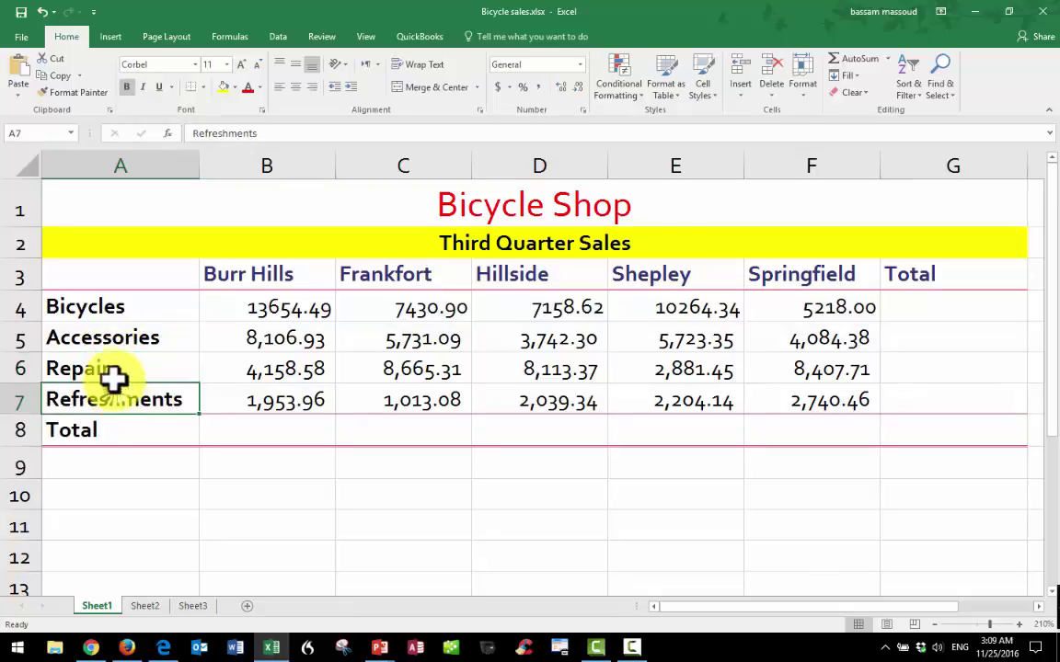
pyautogui.click(100, 311)
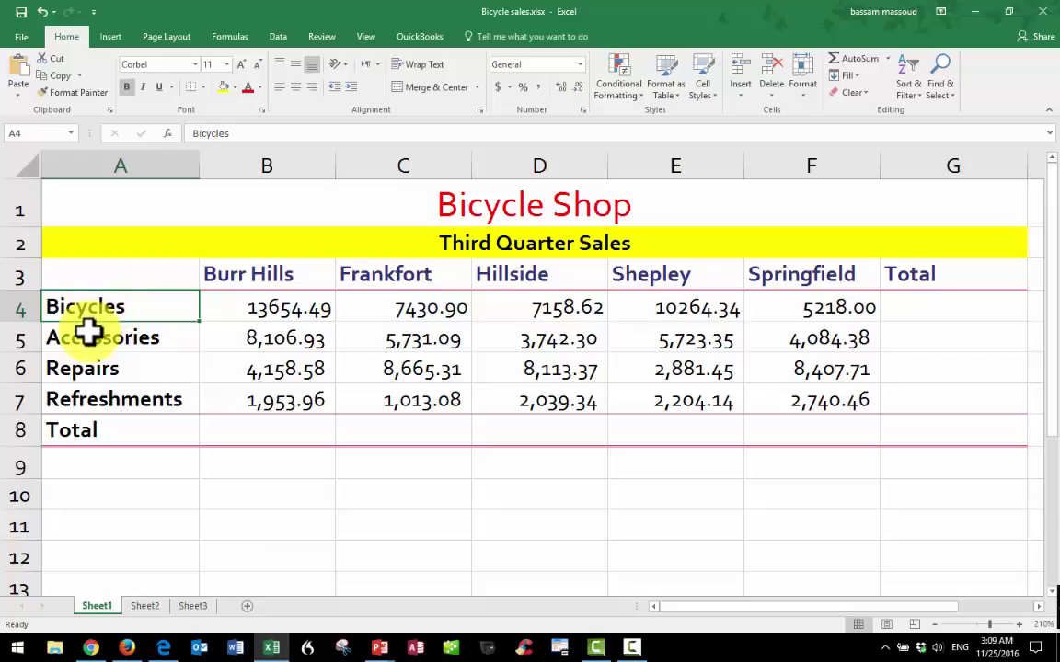
# AutoSum the Burr Hills column in B8, giving 27873.96.
pyautogui.click(265, 427)
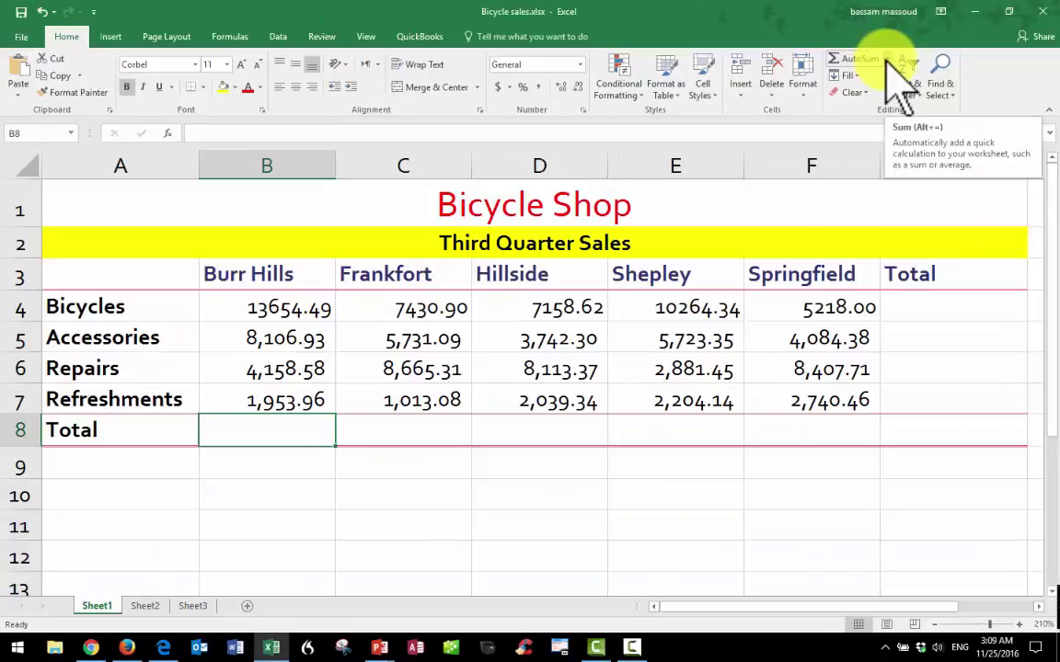
pyautogui.click(885, 59)
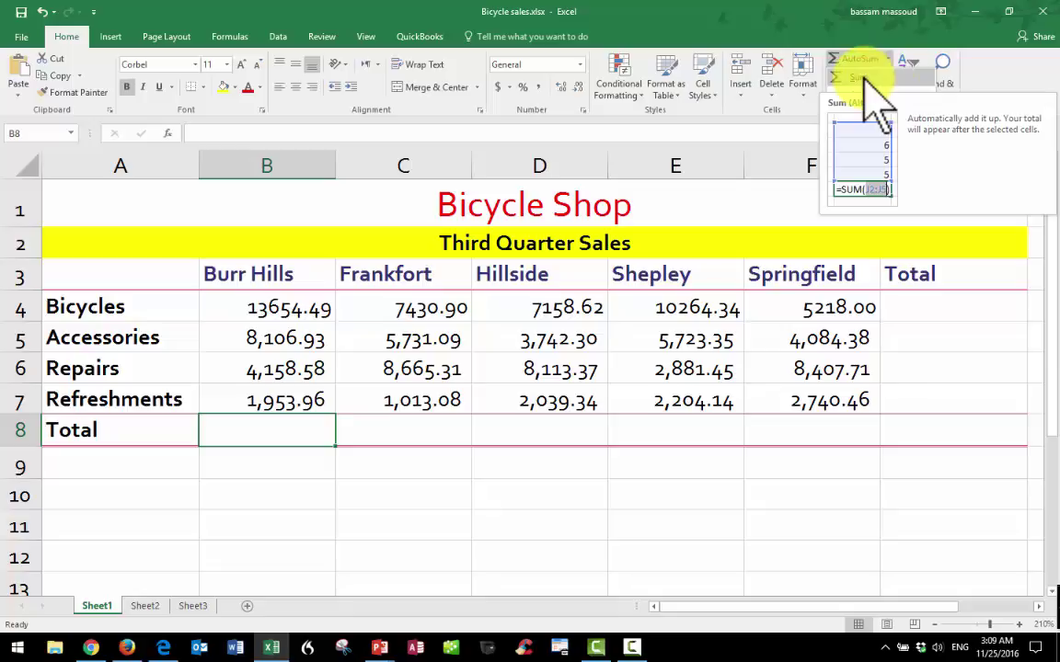
pyautogui.click(864, 78)
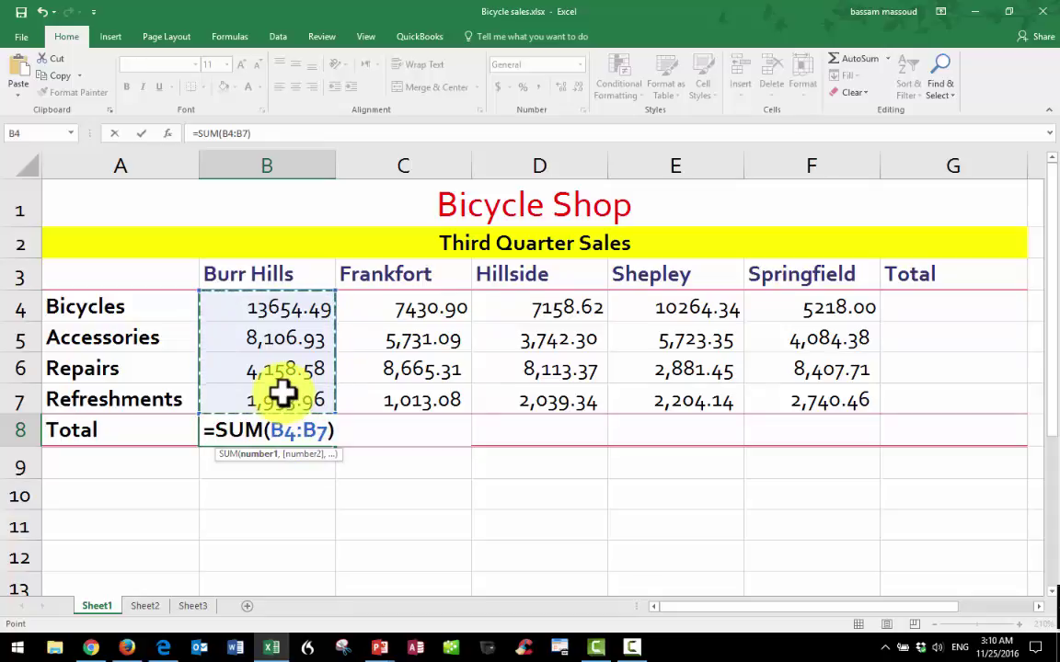
pyautogui.press('Return')
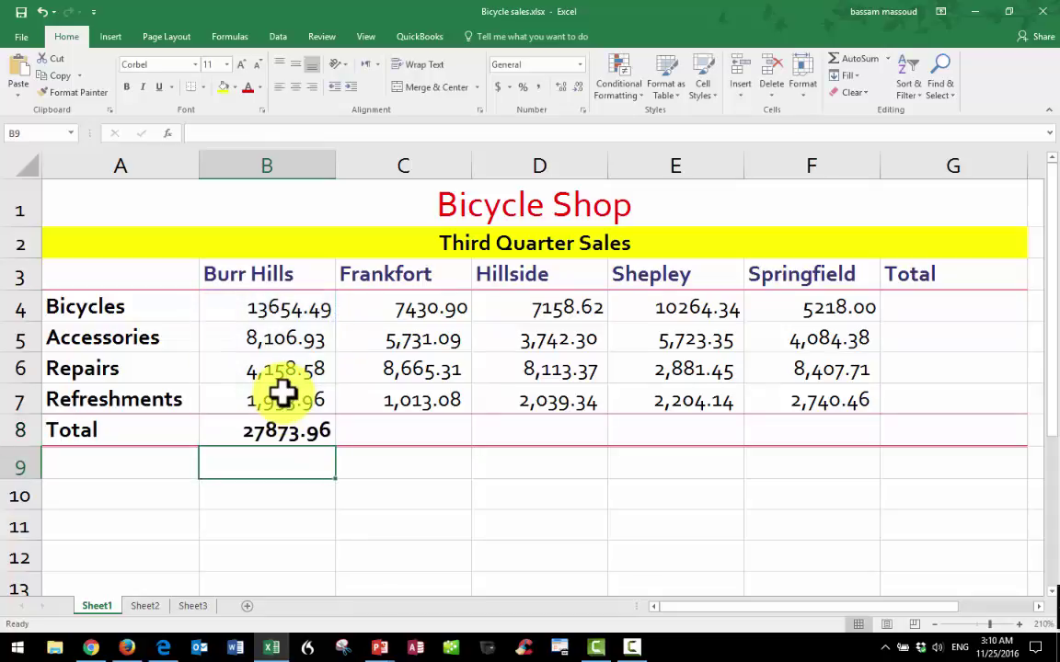
# Sum C4:C7 in C8 for a Frankfort total of 22840.38.
pyautogui.click(409, 431)
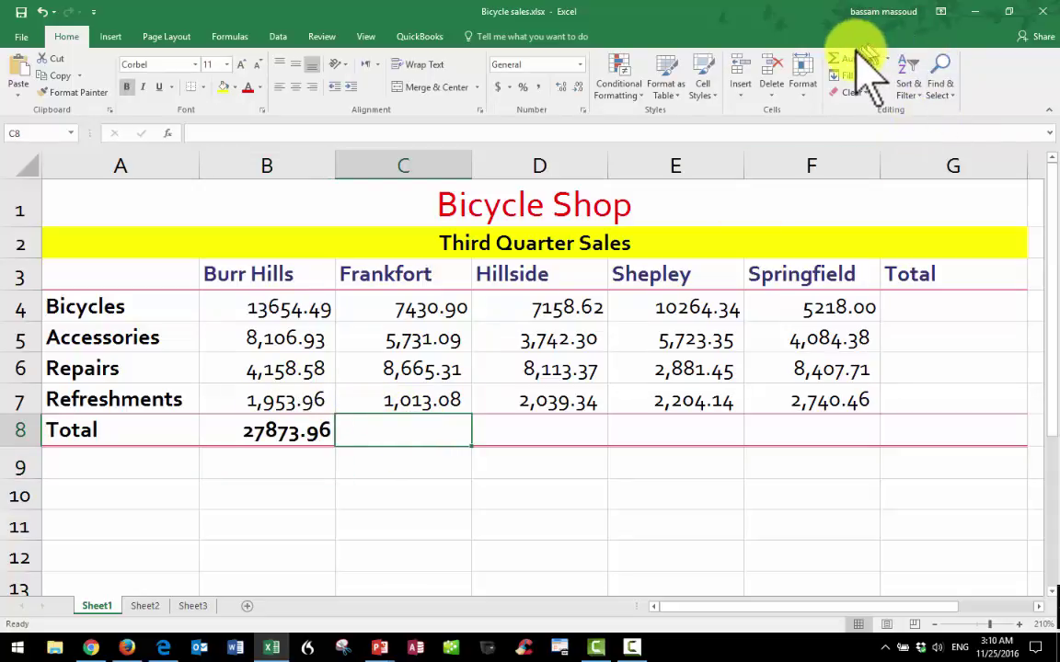
pyautogui.click(886, 58)
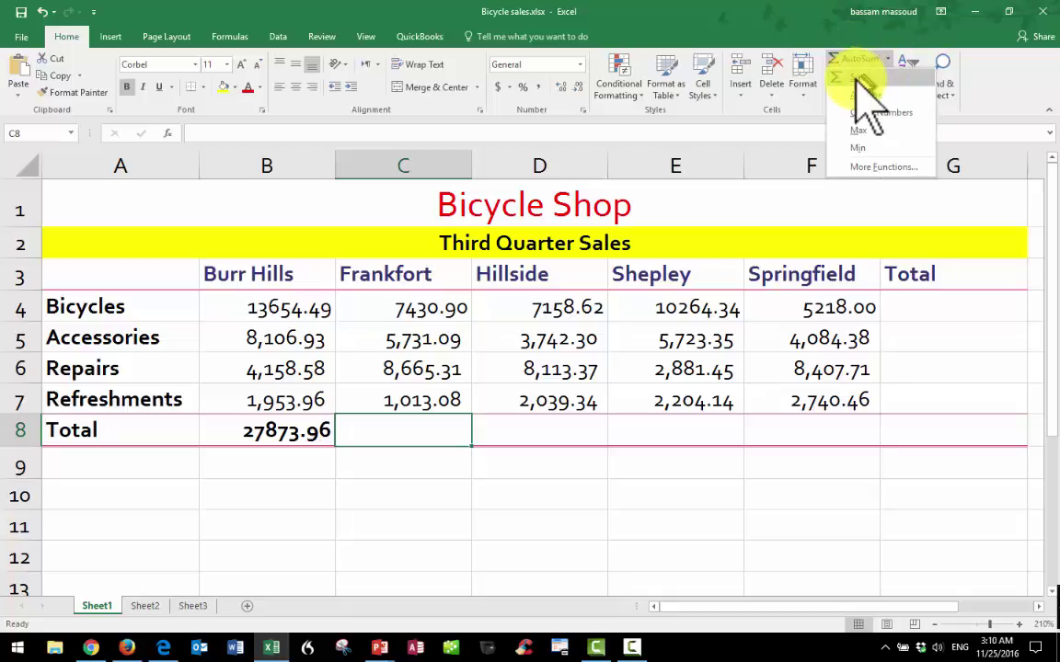
pyautogui.click(855, 74)
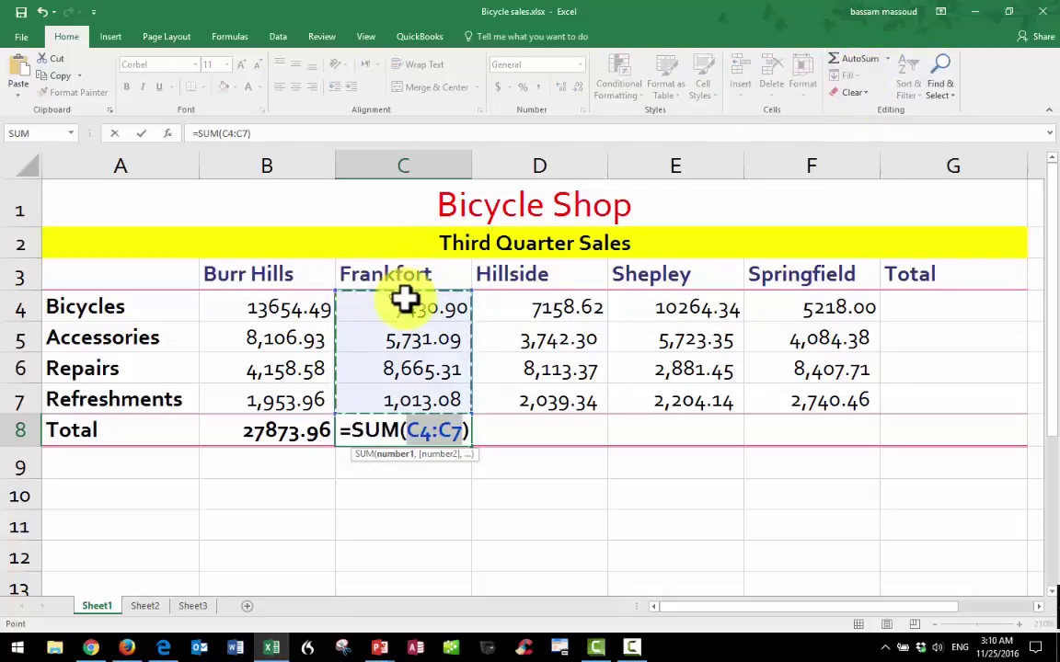
pyautogui.moveTo(406, 307); pyautogui.dragTo(402, 393)
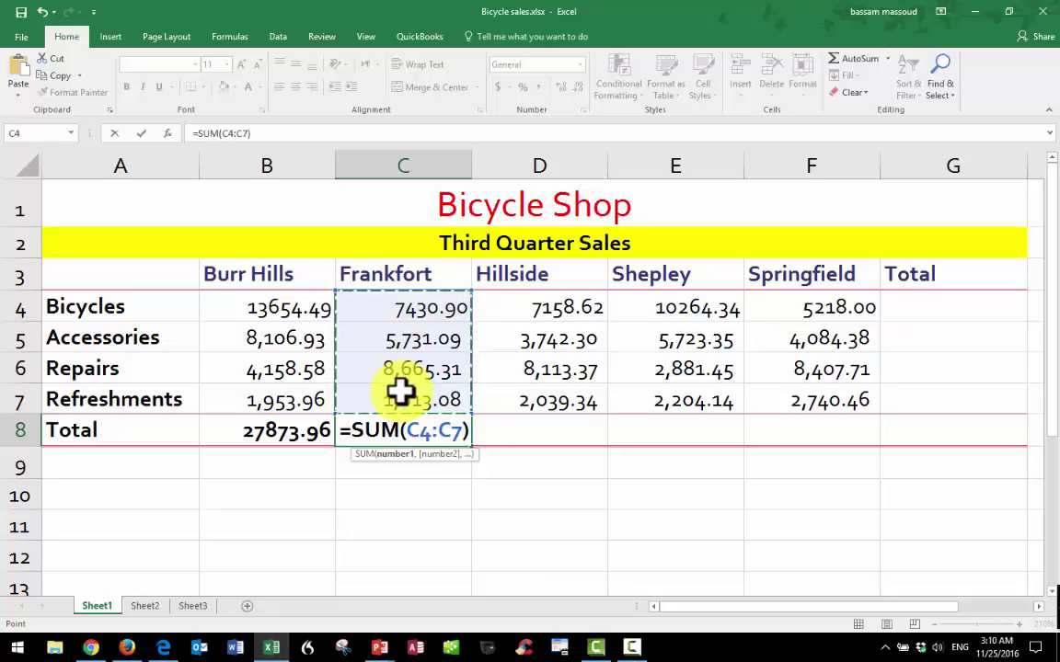
pyautogui.press('Return')
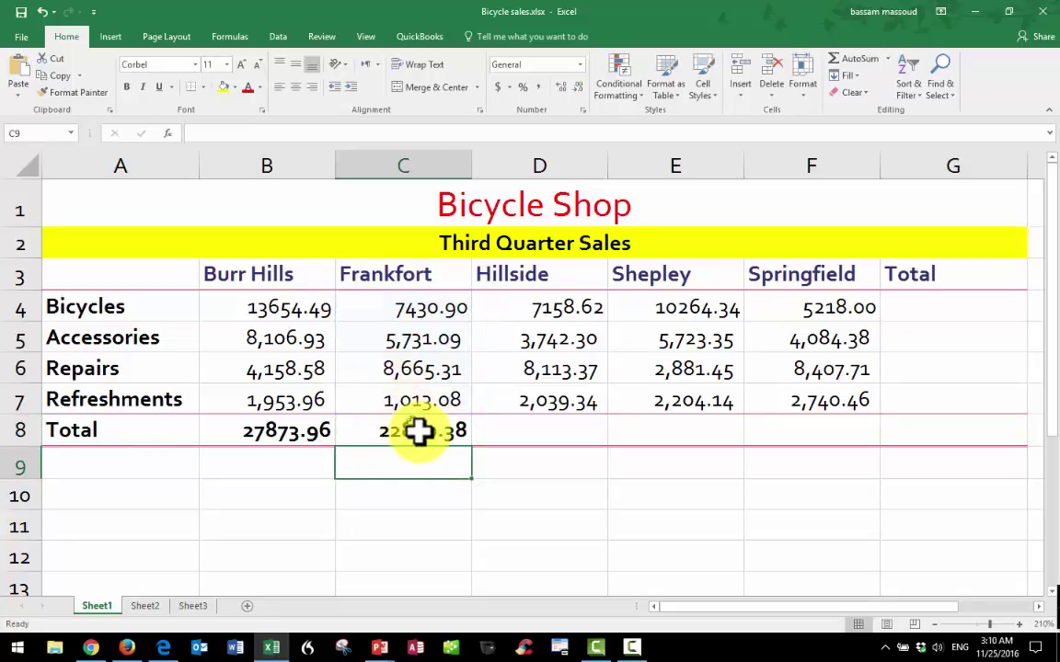
pyautogui.click(419, 432)
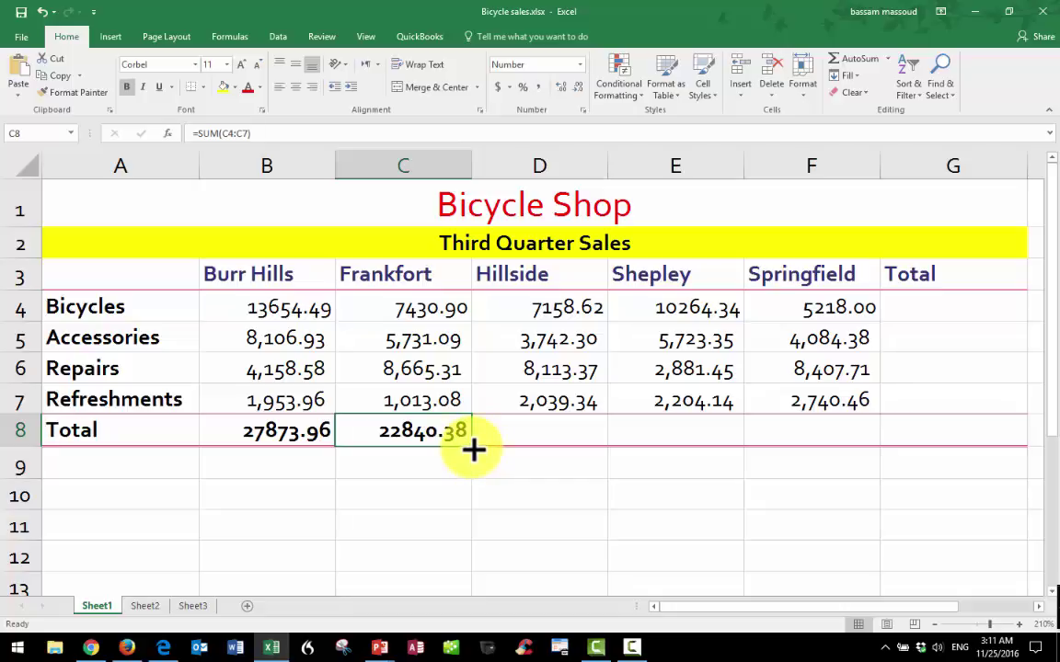
# Fill the C8 sum right to G8: Hillside 21053.63, Shepley 21073.28, Springfield 20450.55.
pyautogui.moveTo(472, 448); pyautogui.dragTo(974, 441)
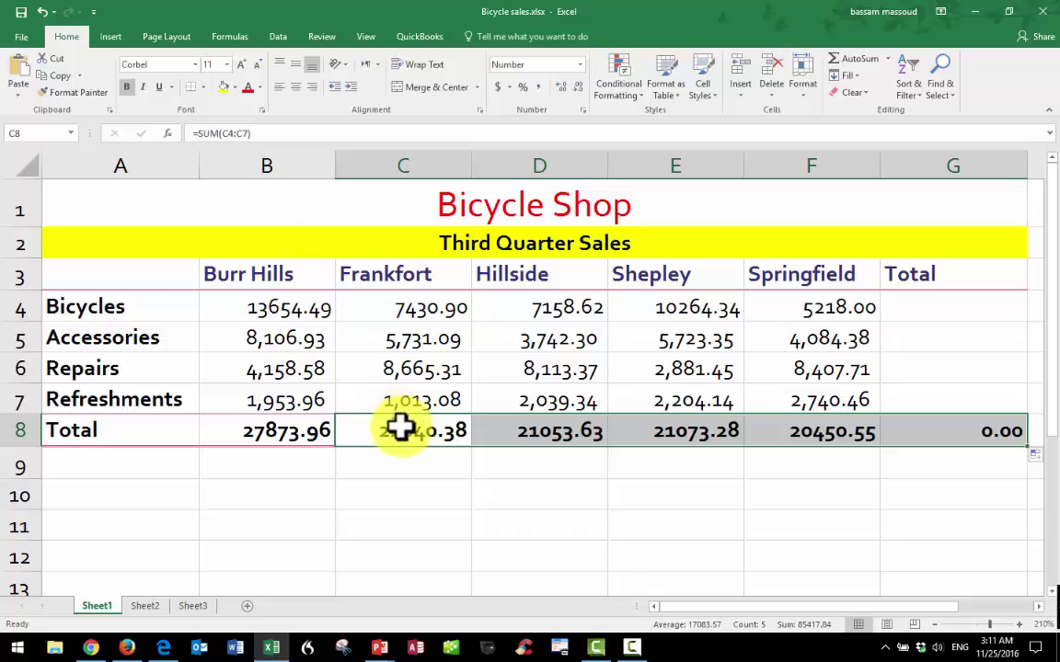
pyautogui.click(543, 429)
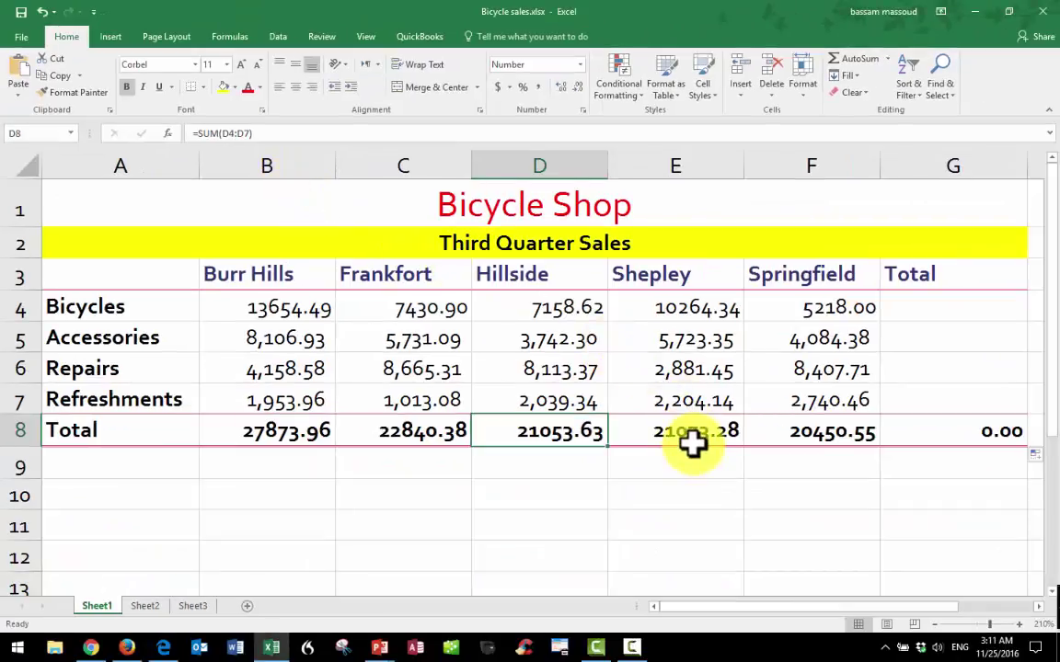
pyautogui.click(978, 432)
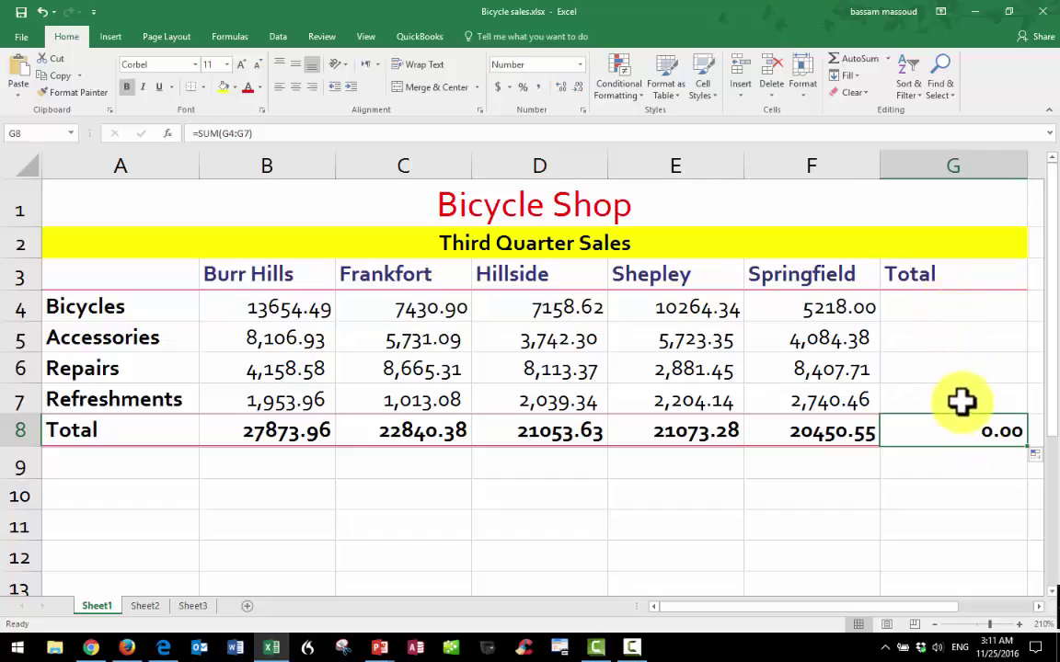
# Sum B4:F4 in G4 for a Bicycles row total of 43,726.35.
pyautogui.click(941, 310)
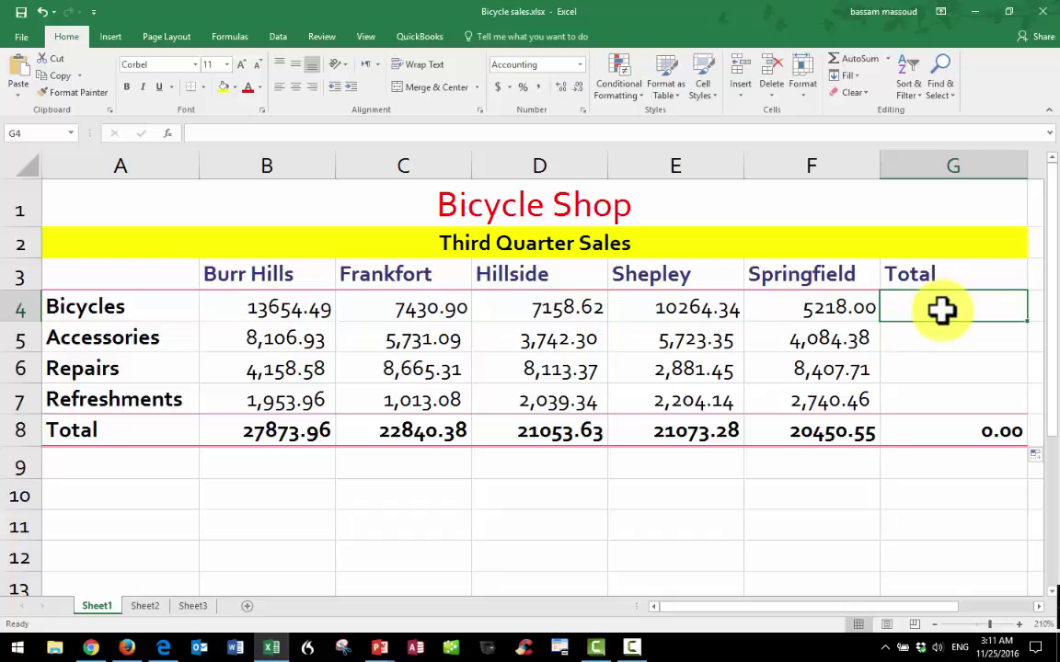
pyautogui.click(890, 60)
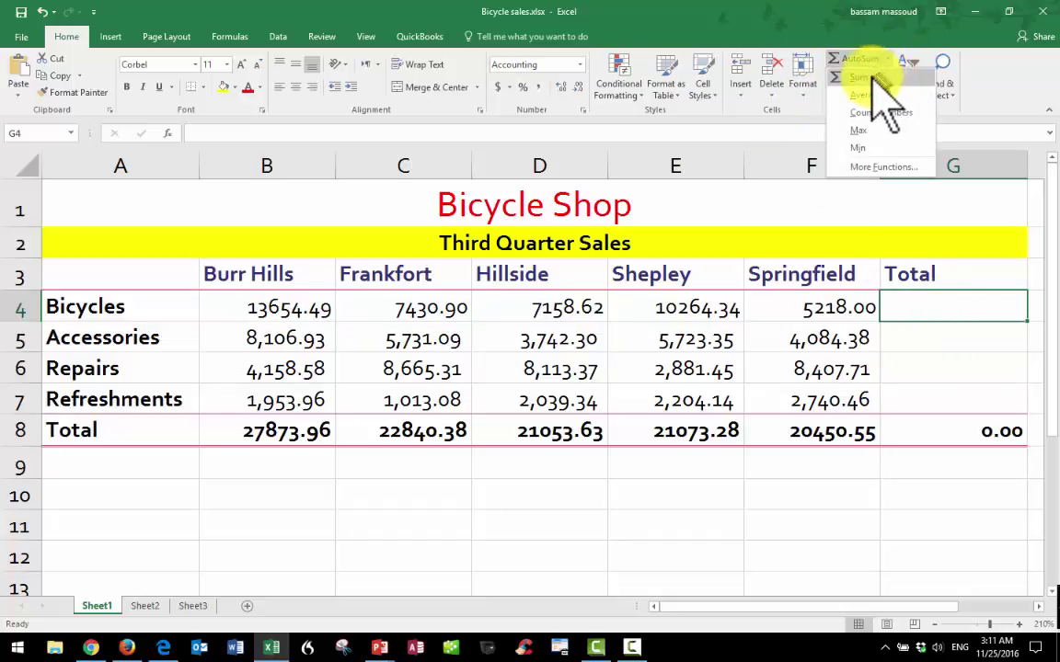
pyautogui.click(872, 77)
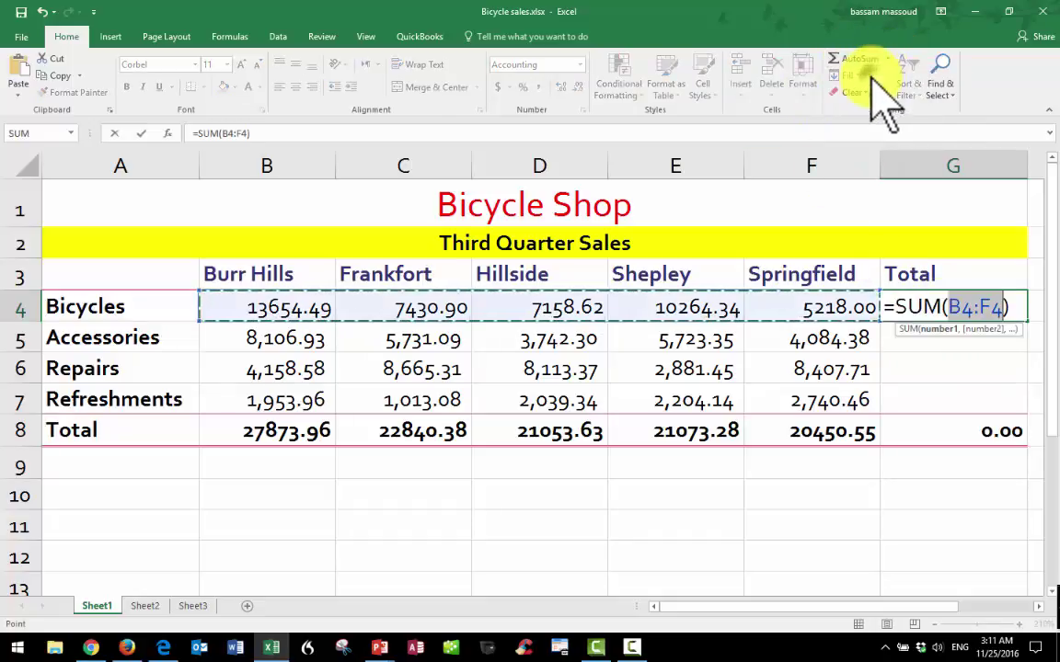
pyautogui.click(258, 313)
pyautogui.moveTo(258, 313); pyautogui.dragTo(842, 310)
pyautogui.press('Return')
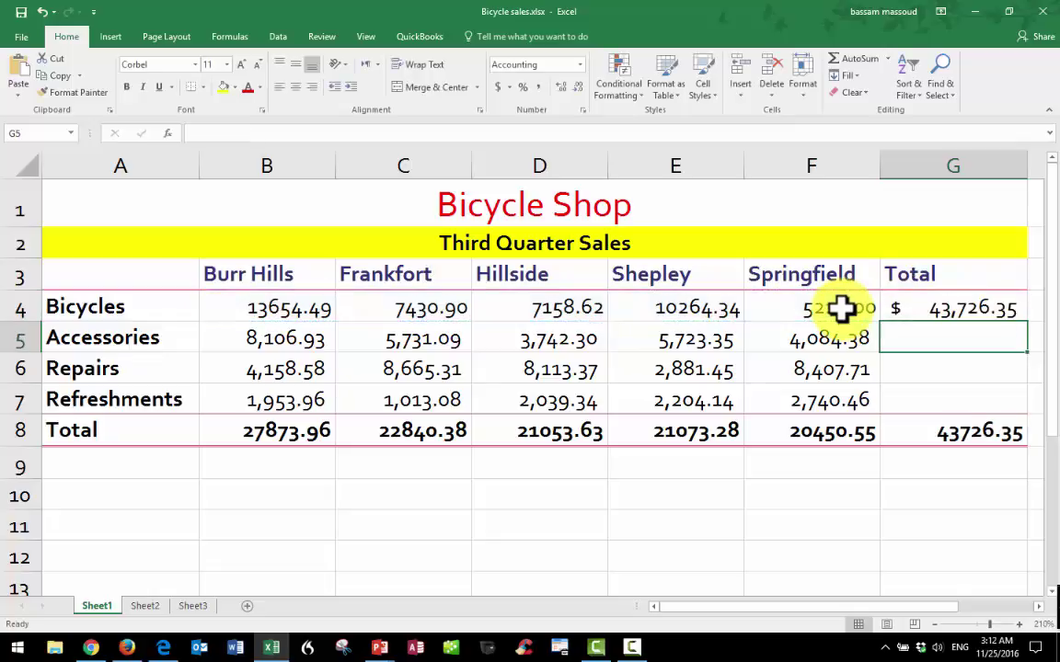
pyautogui.click(911, 310)
# Sum B5:F5 in G5 for an Accessories row total of 27,388.05.
pyautogui.click(948, 340)
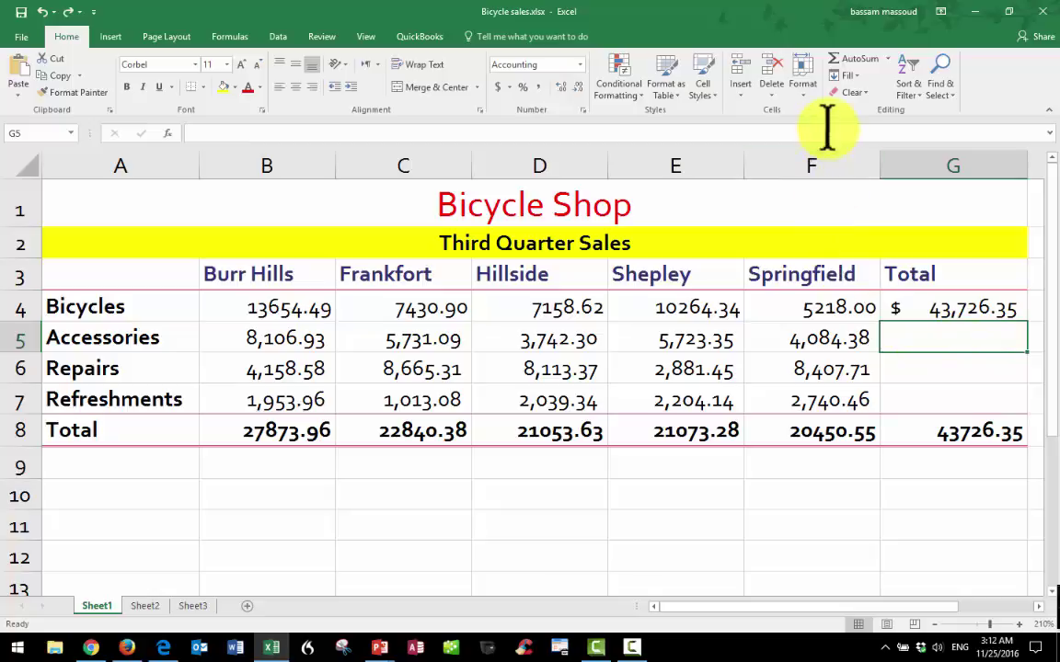
pyautogui.click(888, 59)
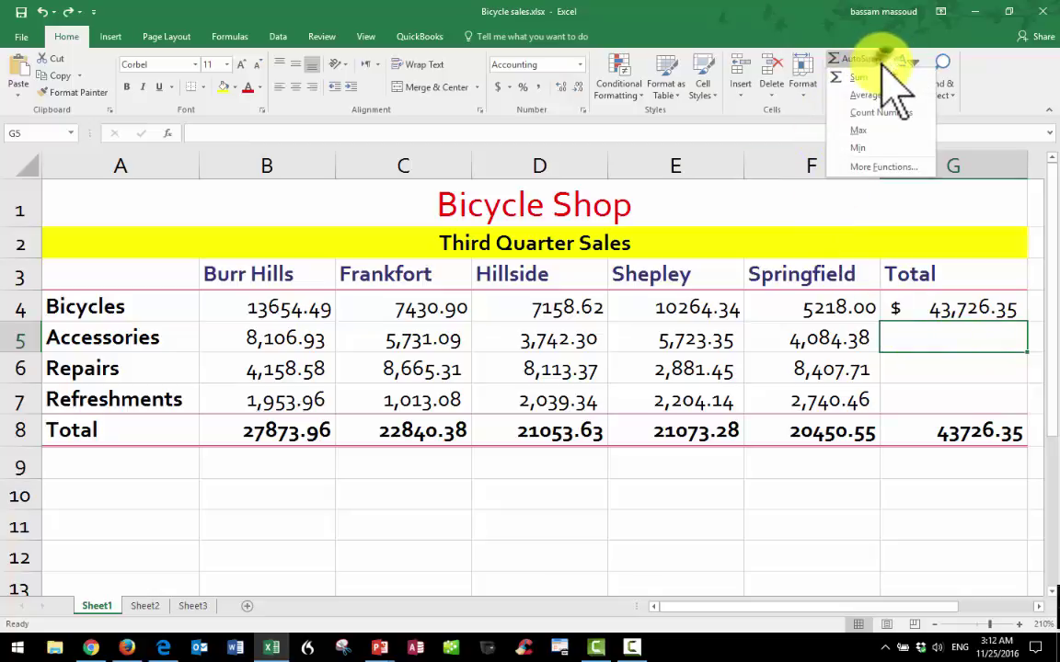
pyautogui.click(872, 87)
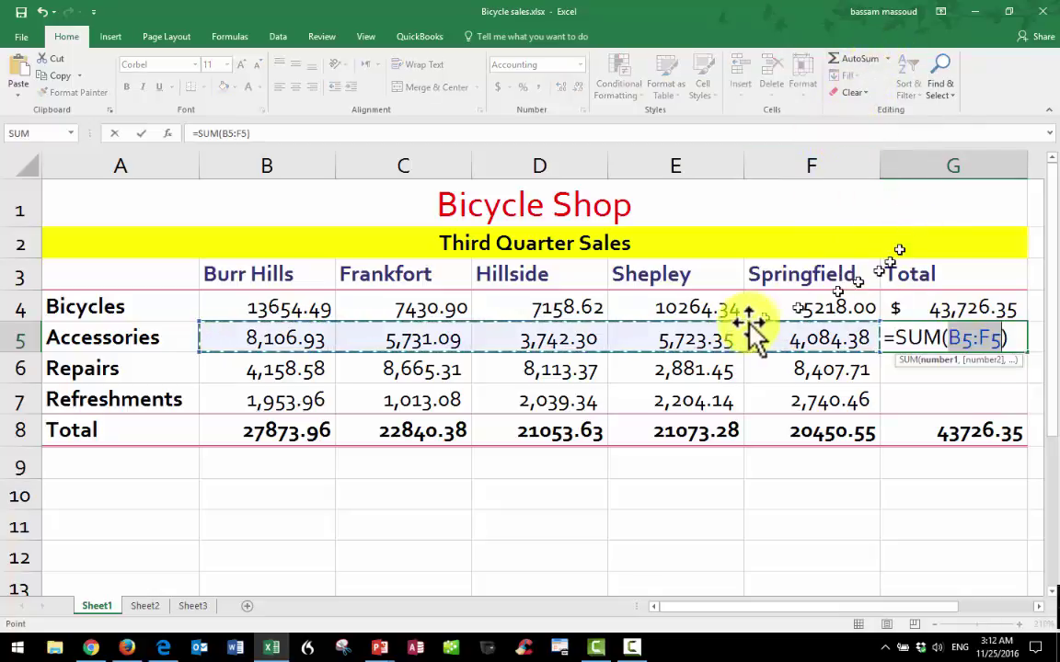
pyautogui.click(285, 340)
pyautogui.moveTo(285, 340); pyautogui.dragTo(831, 336)
pyautogui.press('Return')
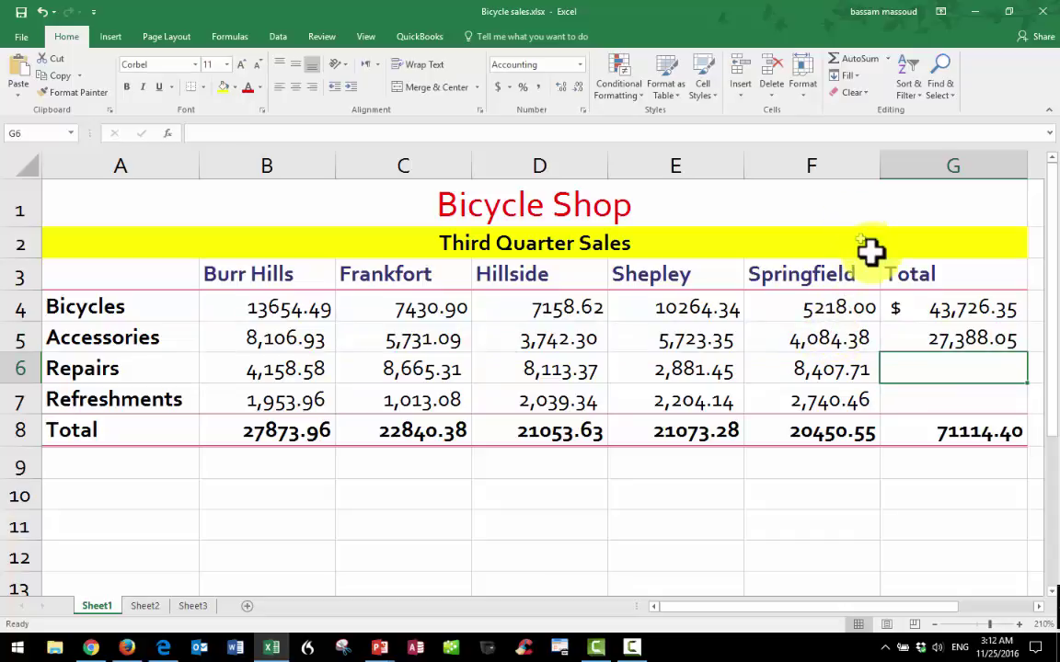
# Sum B6:F6 in G6 for a Repairs row total of 32,226.42.
pyautogui.click(888, 61)
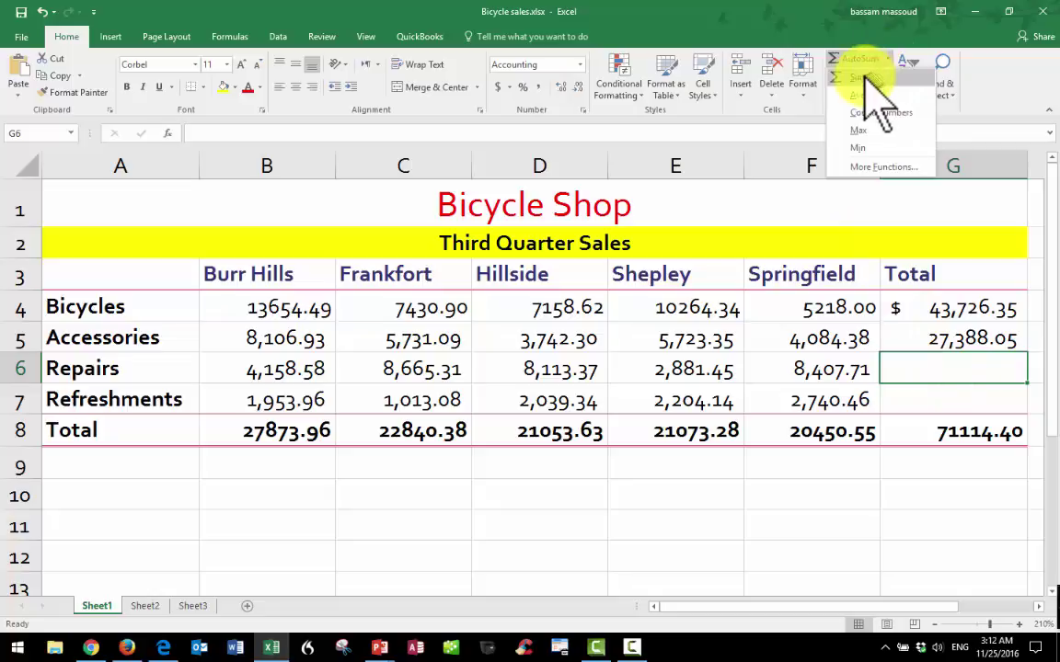
pyautogui.click(863, 77)
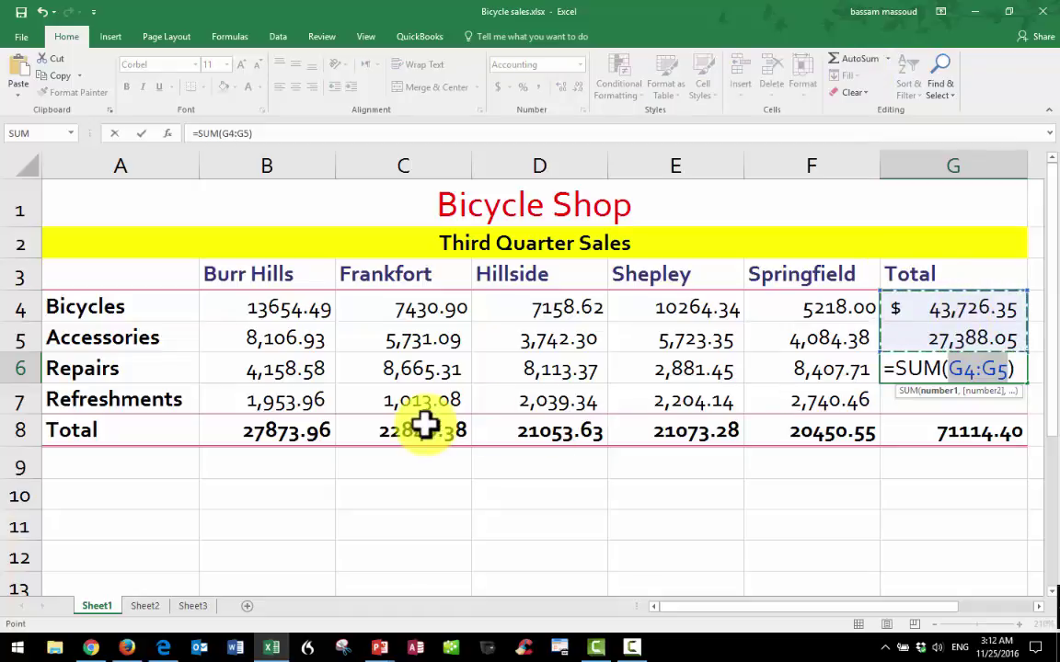
pyautogui.moveTo(312, 372); pyautogui.dragTo(857, 377)
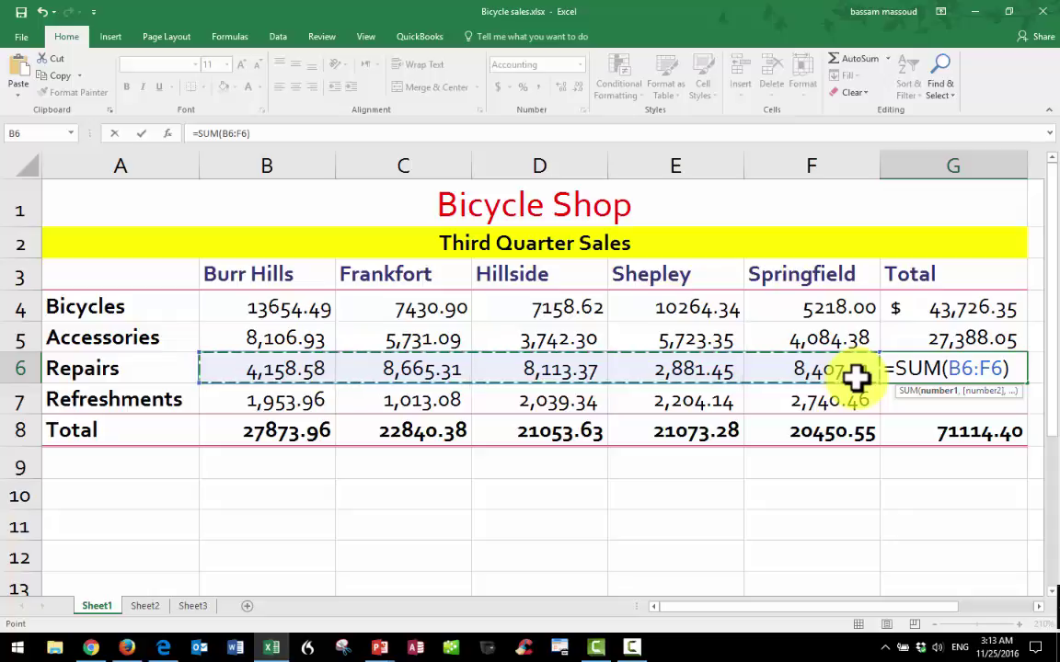
pyautogui.press('Return')
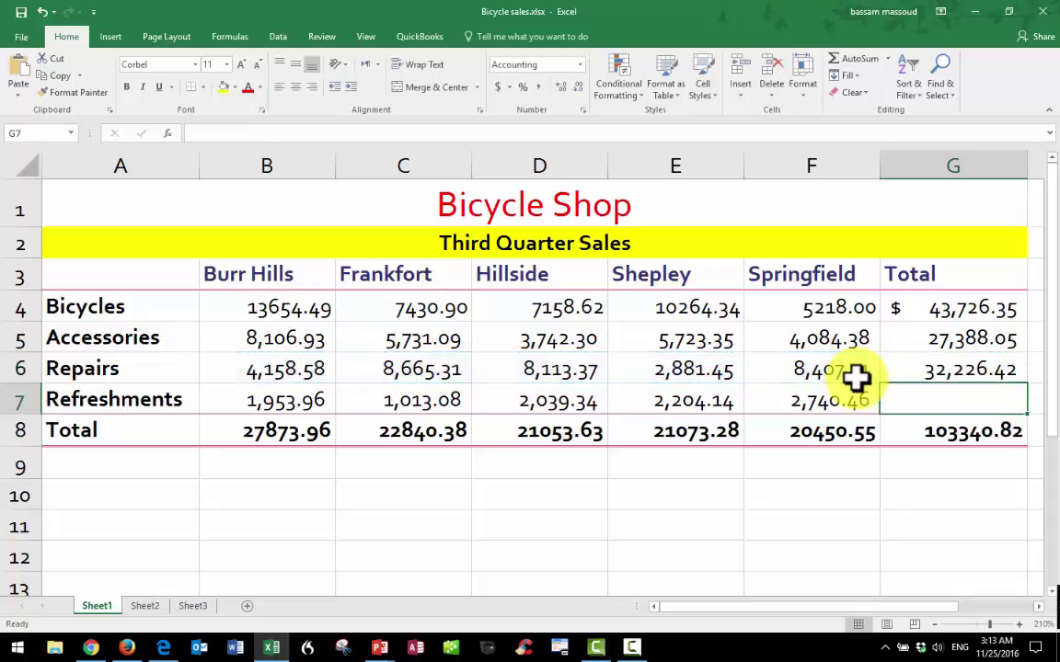
# Fill the G6 formula down to G7, giving Refreshments 9,950.98 and G8 113291.80.
pyautogui.click(974, 361)
pyautogui.moveTo(1028, 387); pyautogui.dragTo(1031, 414)
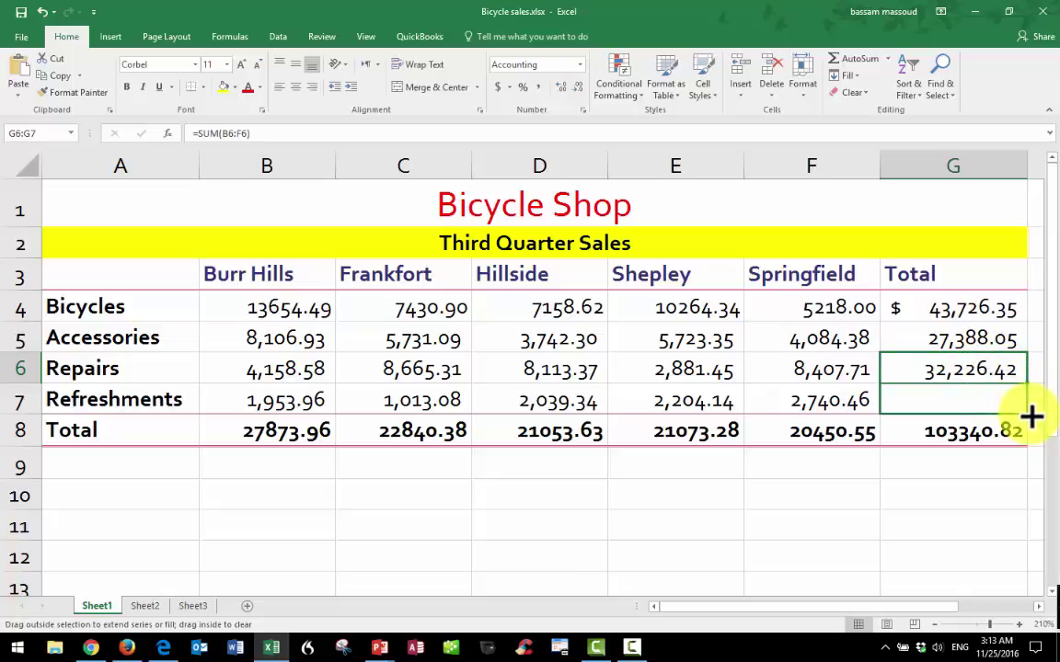
pyautogui.moveTo(1031, 414); pyautogui.dragTo(1031, 415)
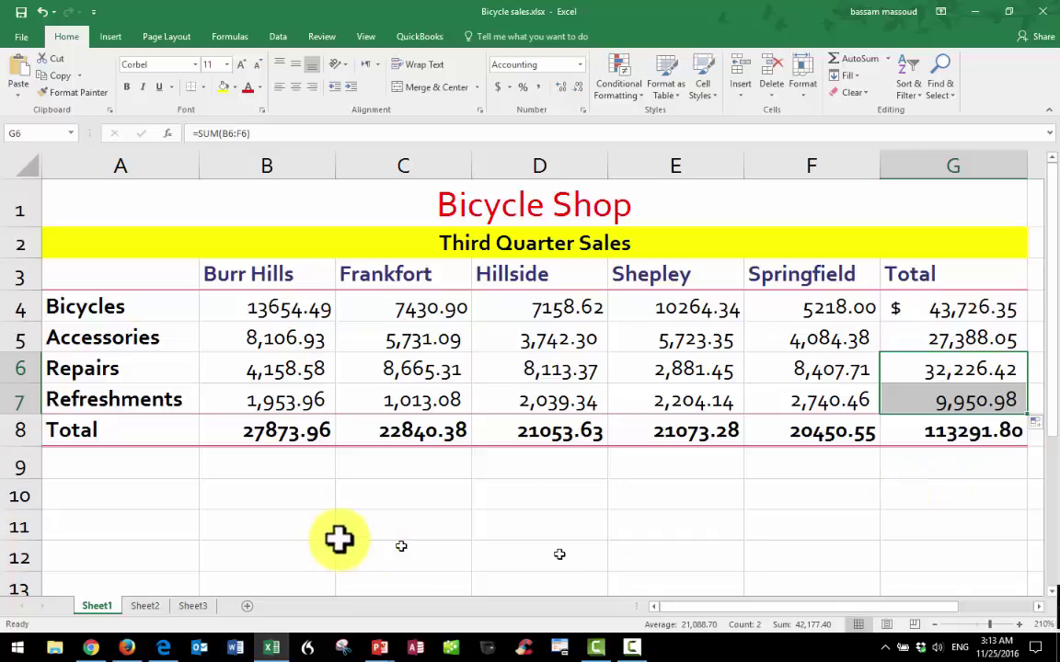
pyautogui.click(136, 498)
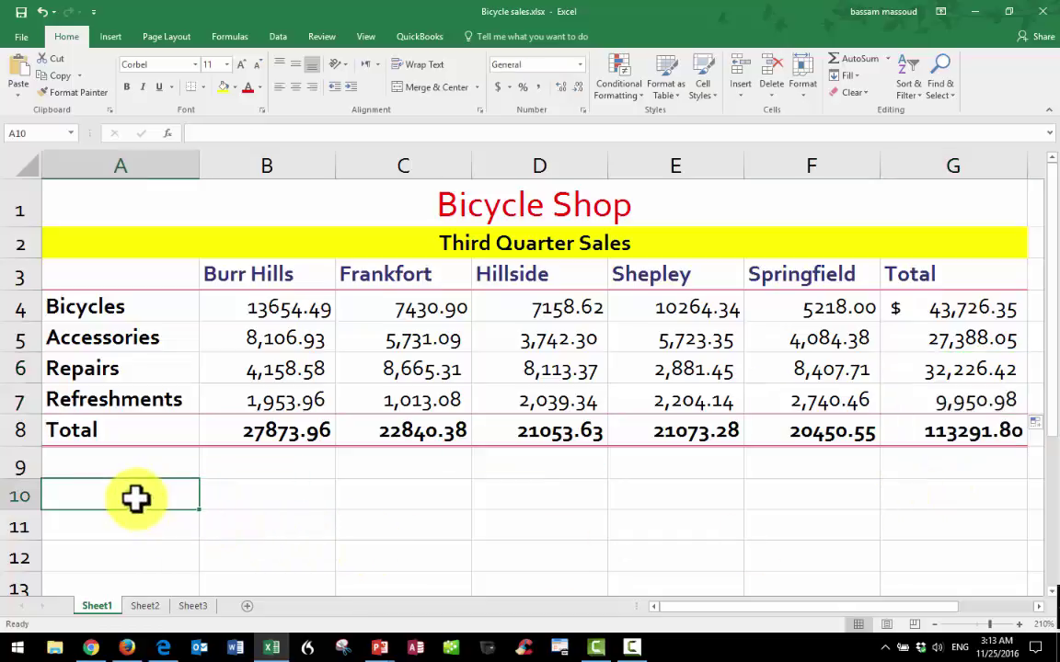
# Apply the 20% - Accent1 style to the Accessories (A5:G5) and Refreshments (A7:G7) rows.
pyautogui.click(111, 339)
pyautogui.moveTo(111, 339); pyautogui.dragTo(921, 337)
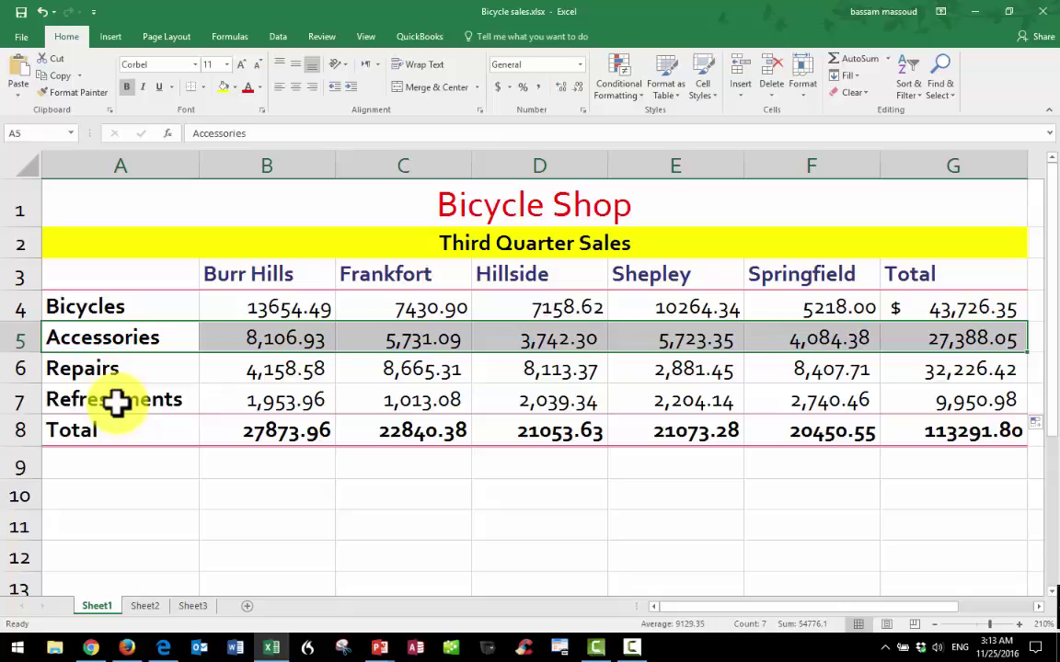
pyautogui.moveTo(116, 401); pyautogui.dragTo(959, 402)
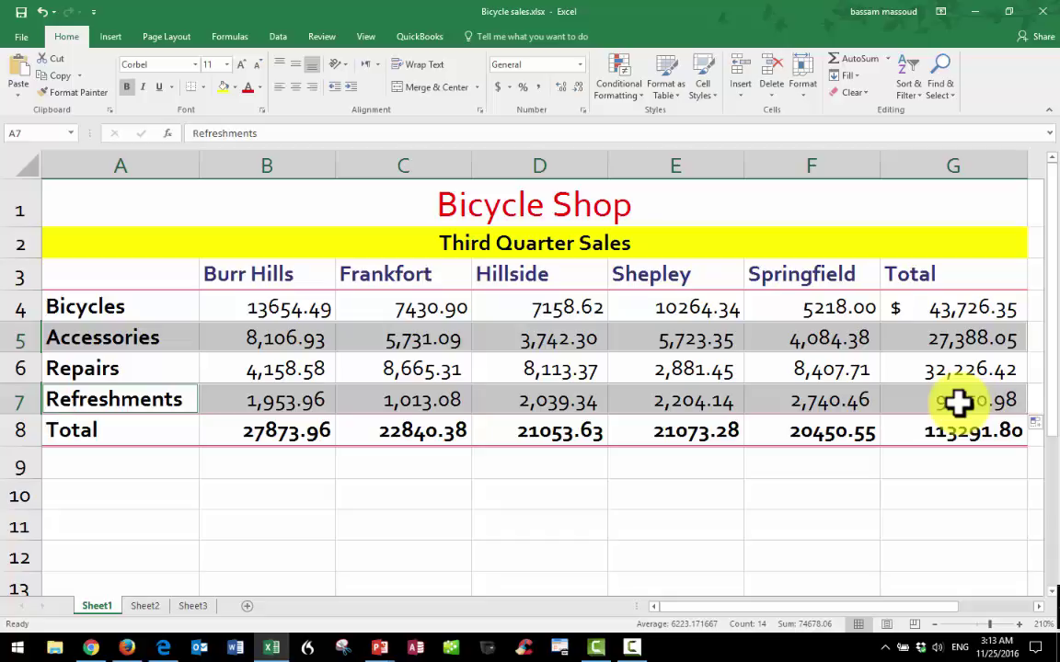
pyautogui.click(706, 87)
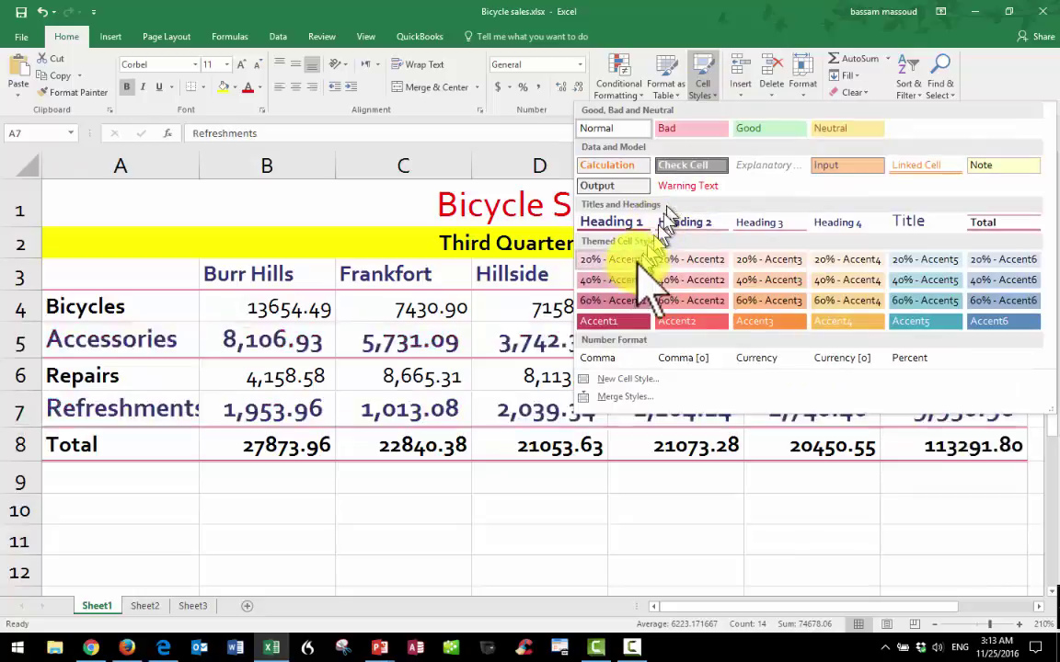
pyautogui.click(608, 260)
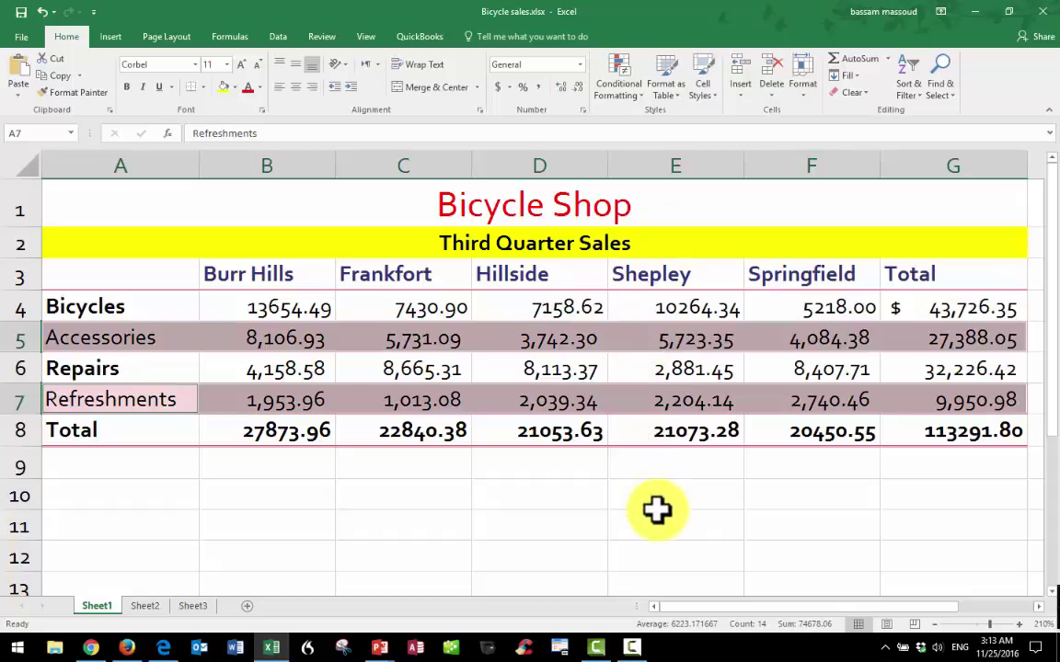
pyautogui.click(656, 510)
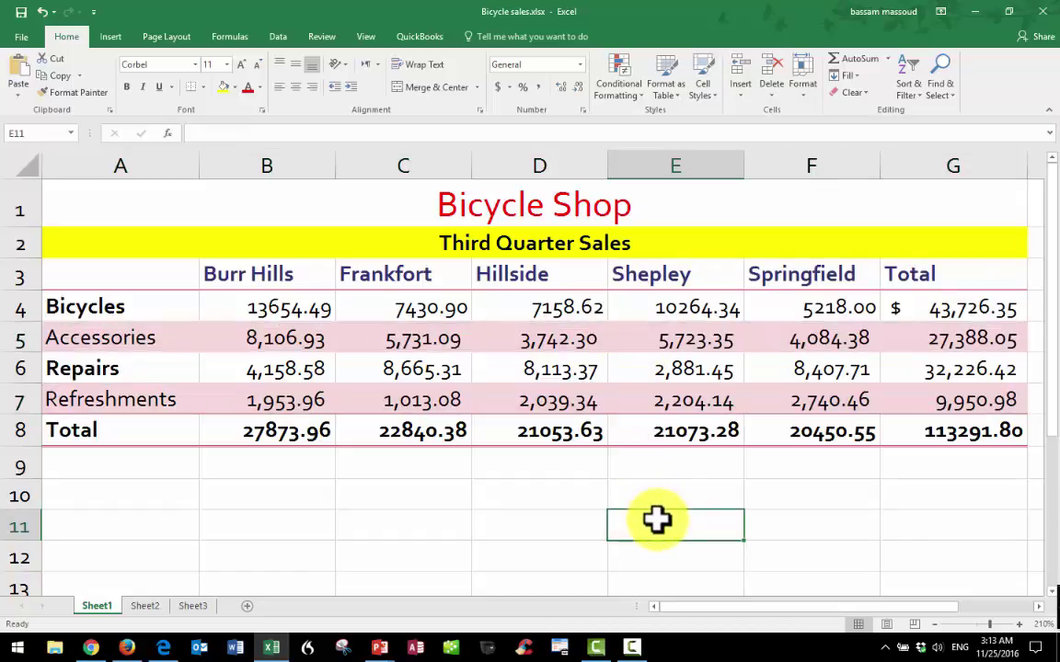